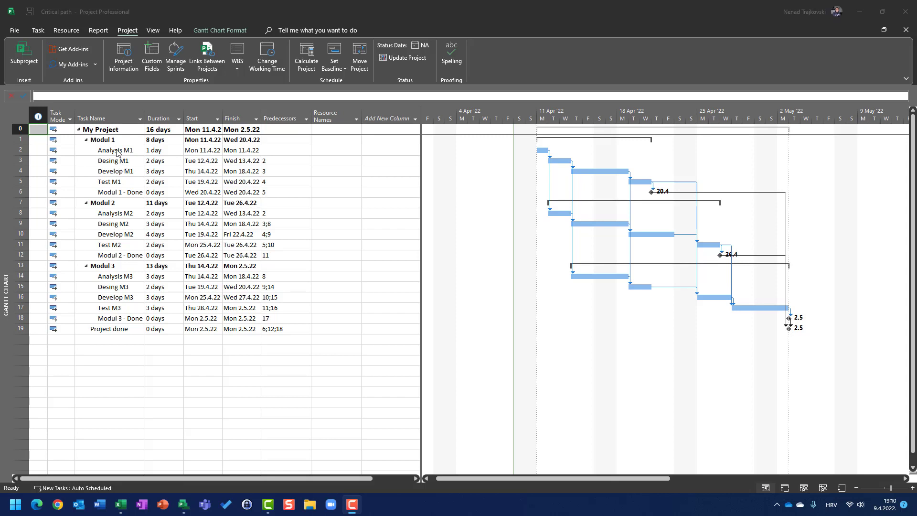
Step: Check the Resource Names list for Analysis M1 and find it empty
left_click(117, 150)
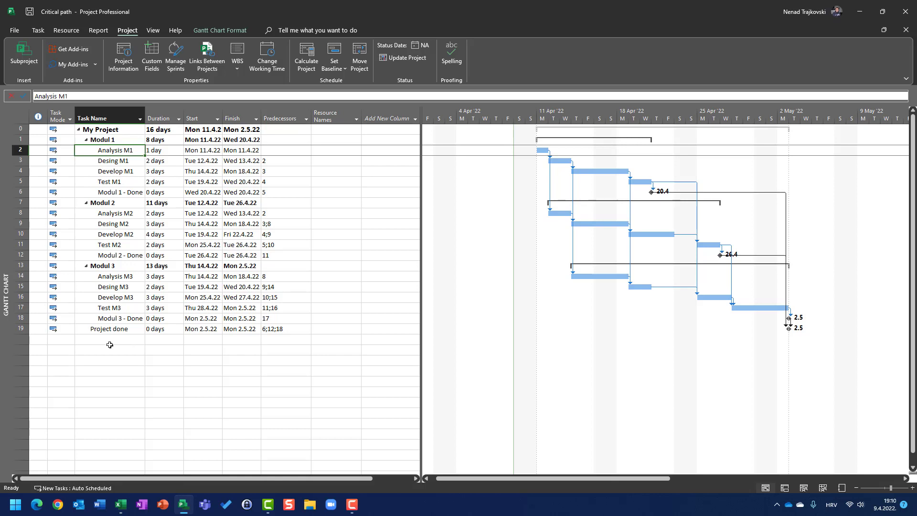
left_click(341, 151)
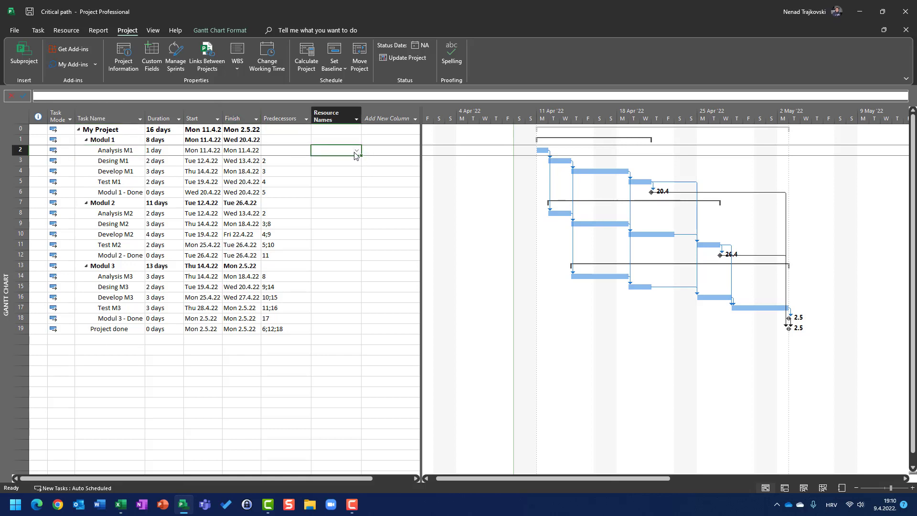
left_click(355, 152)
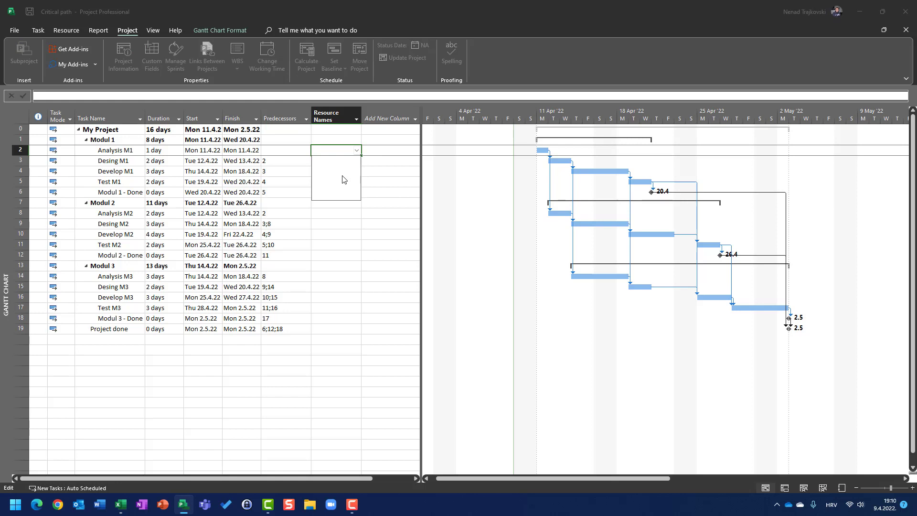
left_click(296, 149)
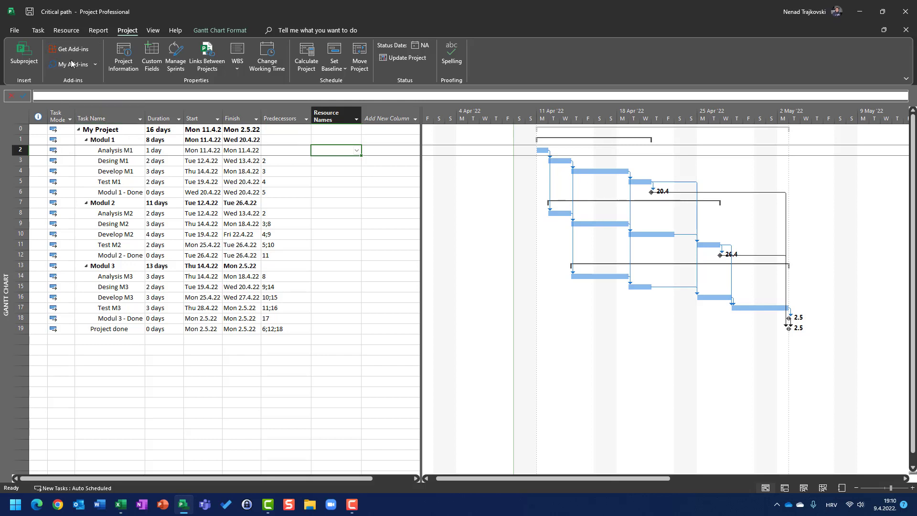
Step: Switch the view from the Gantt chart to the Resource Sheet
left_click(68, 31)
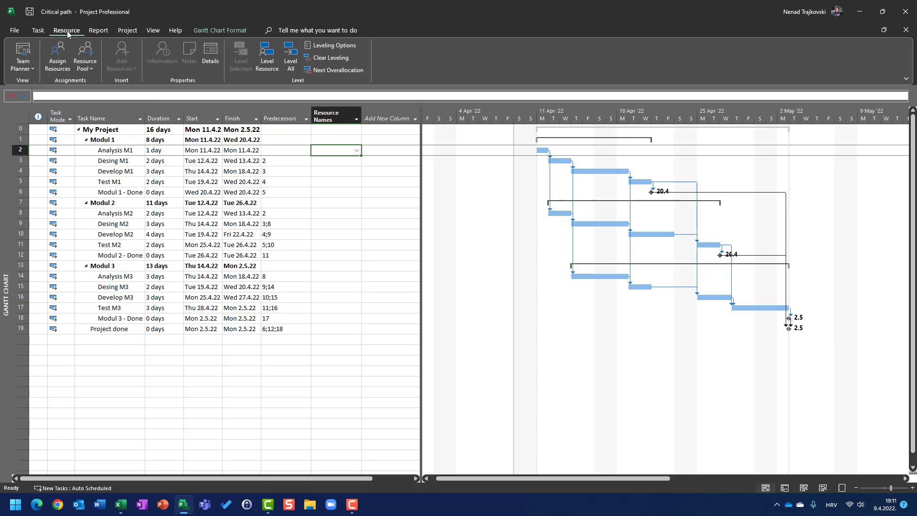
left_click(152, 30)
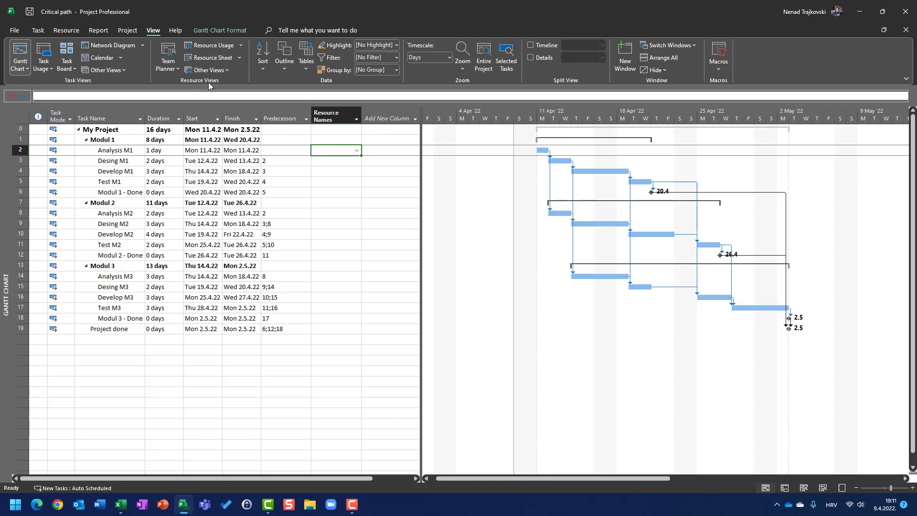
left_click(211, 58)
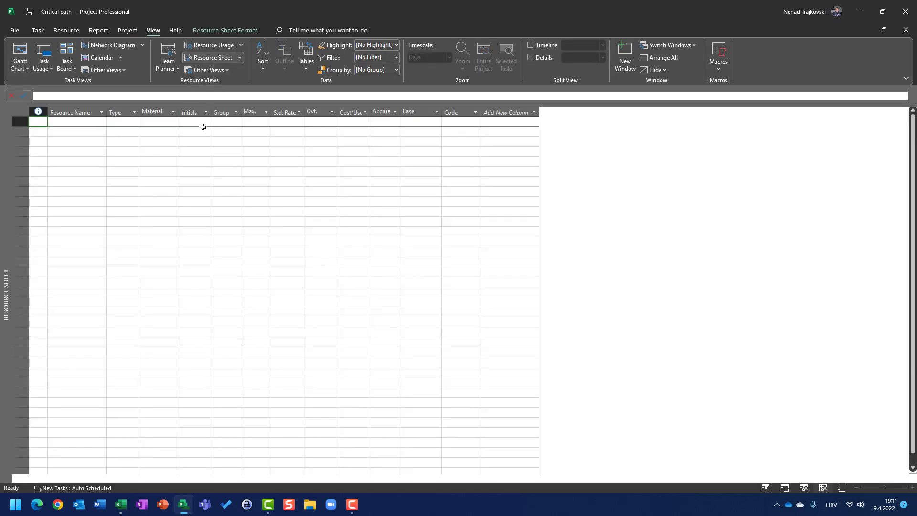
Step: Enter John as the first resource in the Resource Sheet
left_click(82, 123)
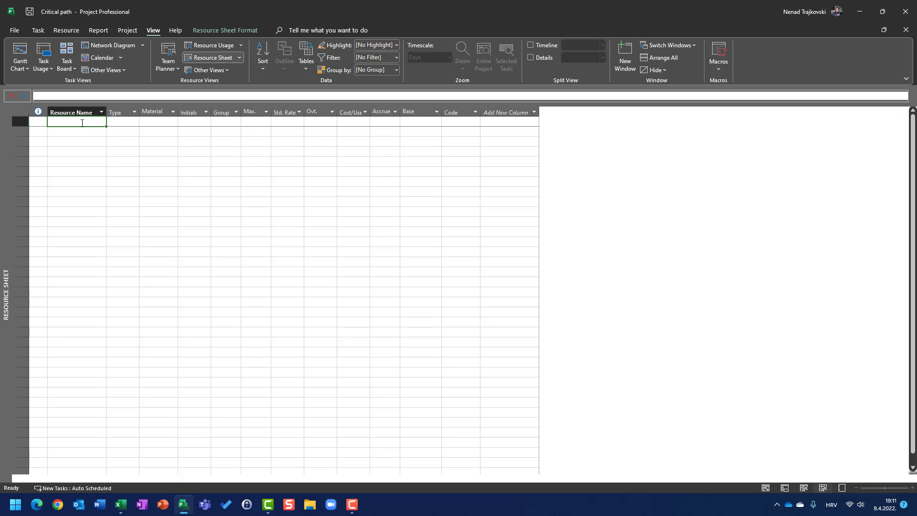
type("John")
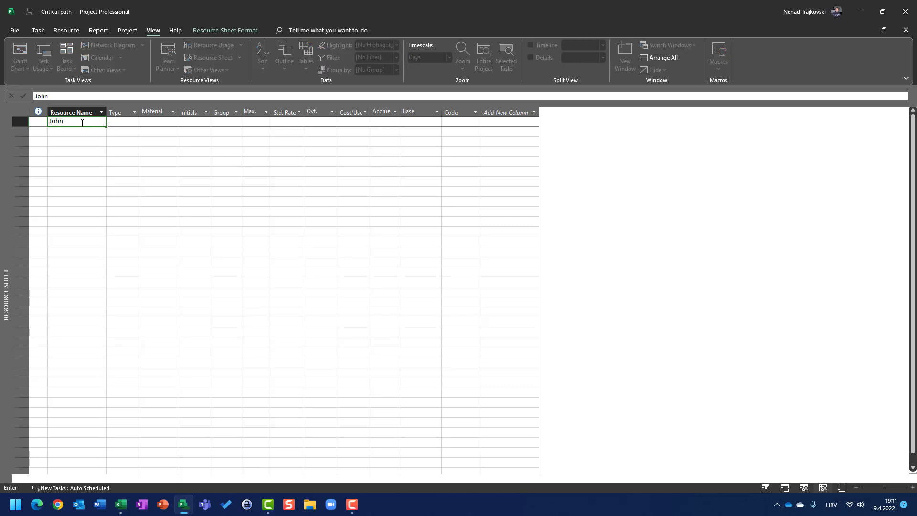
key("Return")
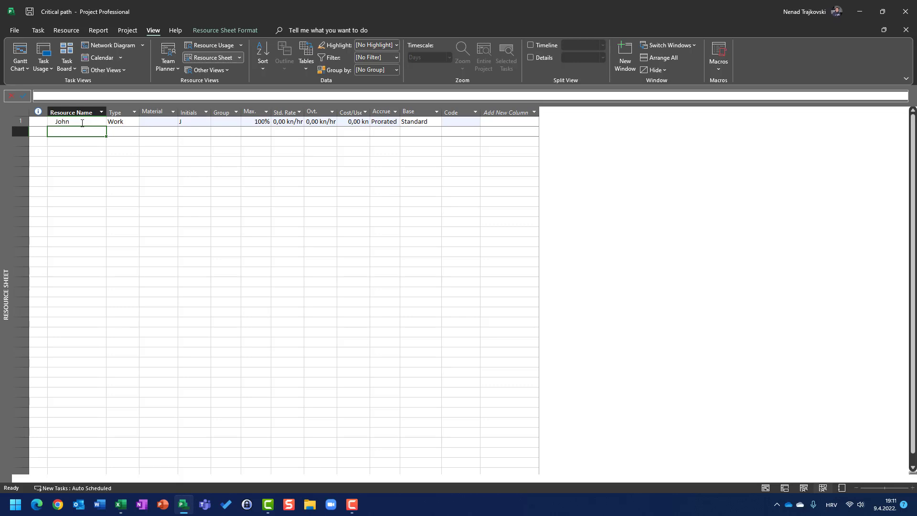
left_click(82, 122)
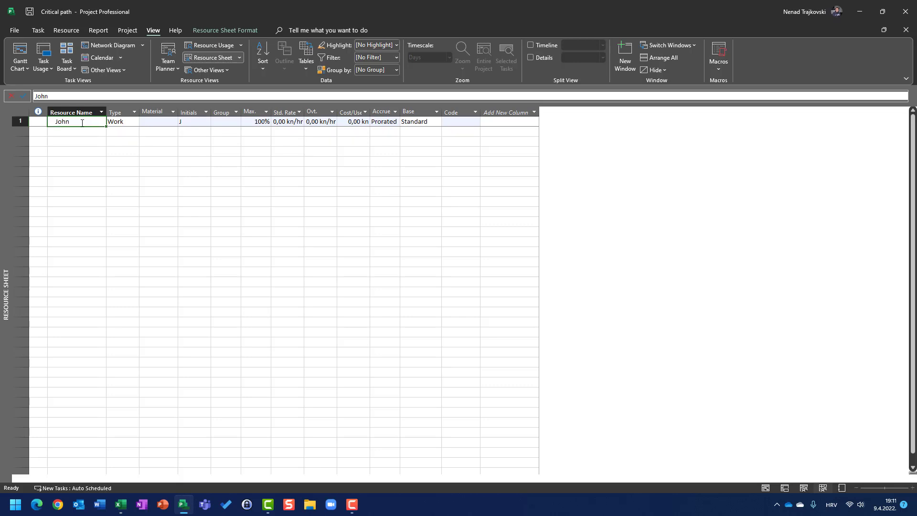
key("Return")
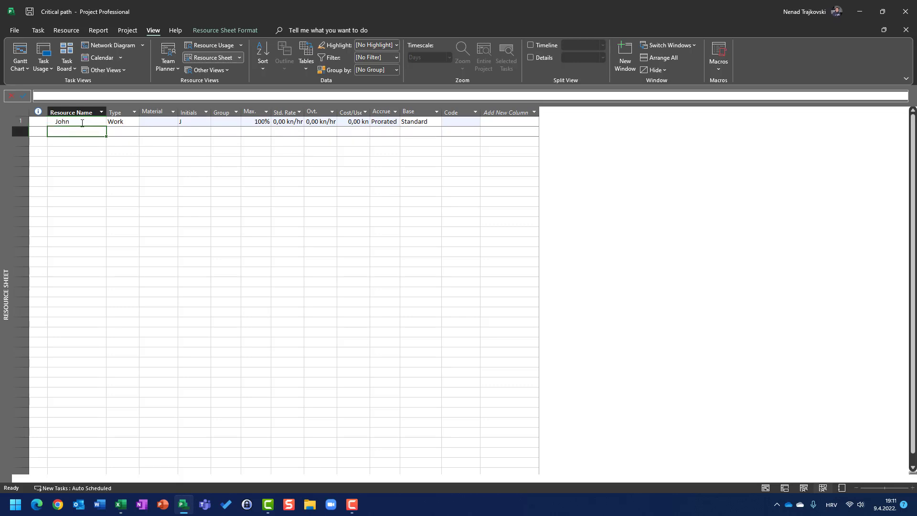
left_click(82, 122)
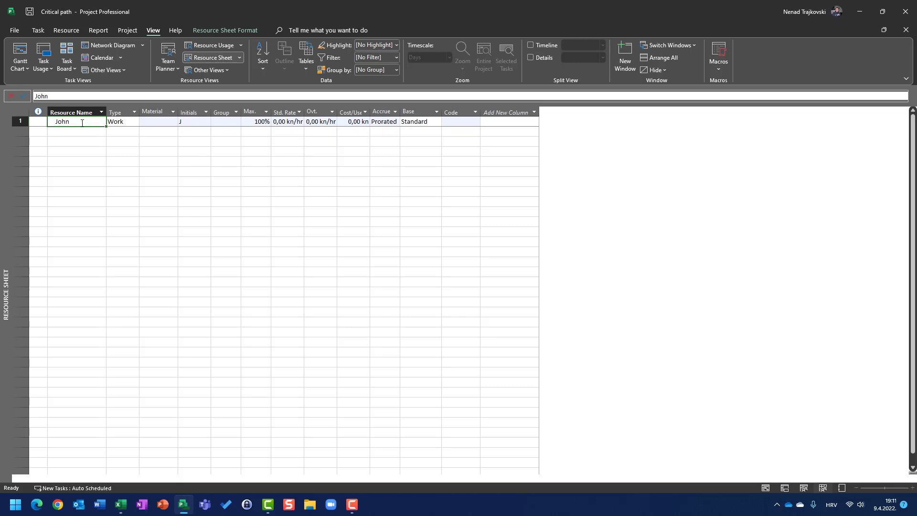
key("Return")
Step: Extend the name to John Wayne and add a second John Wayne resource in row 2
left_click(82, 123)
left_click(82, 123)
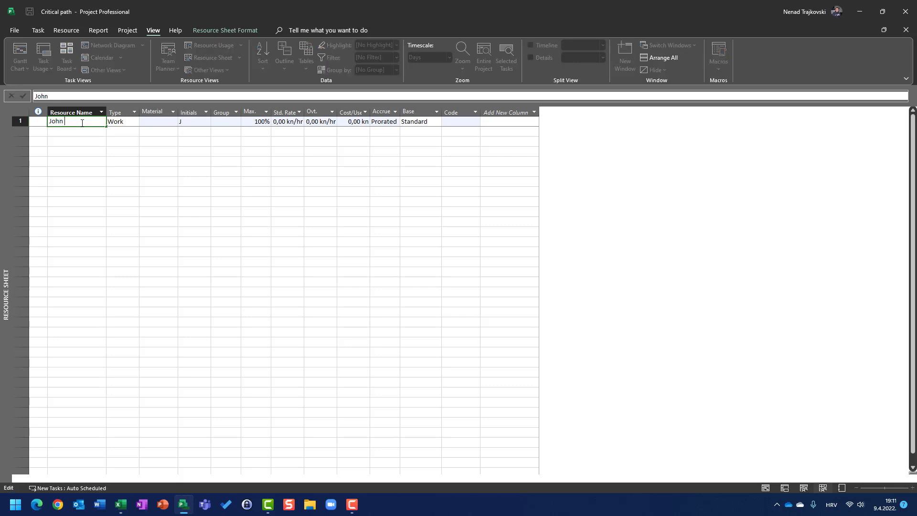
type("Wayne")
key("Return")
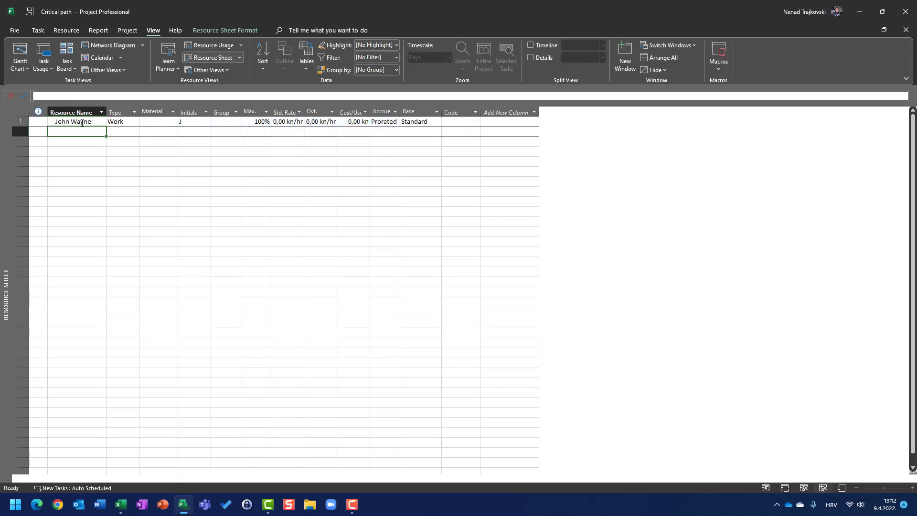
type("John ")
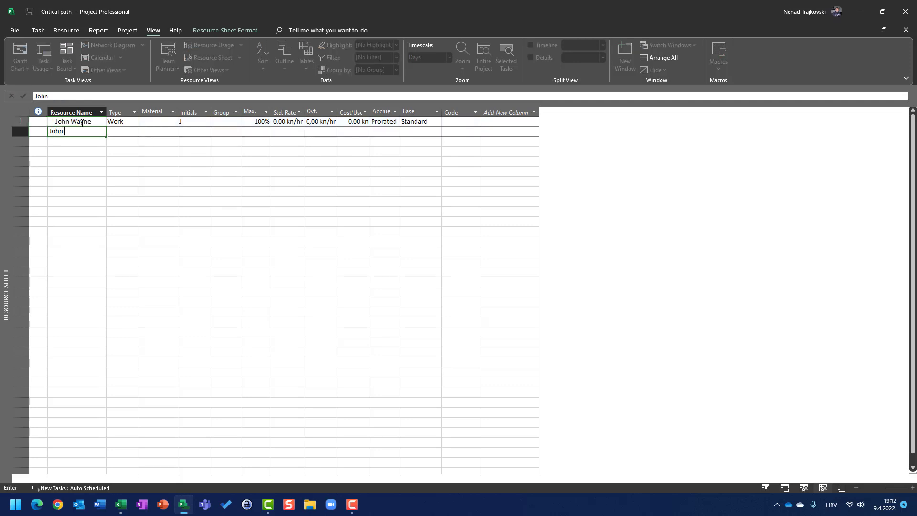
type("Wayne2")
key("Return")
key("Up")
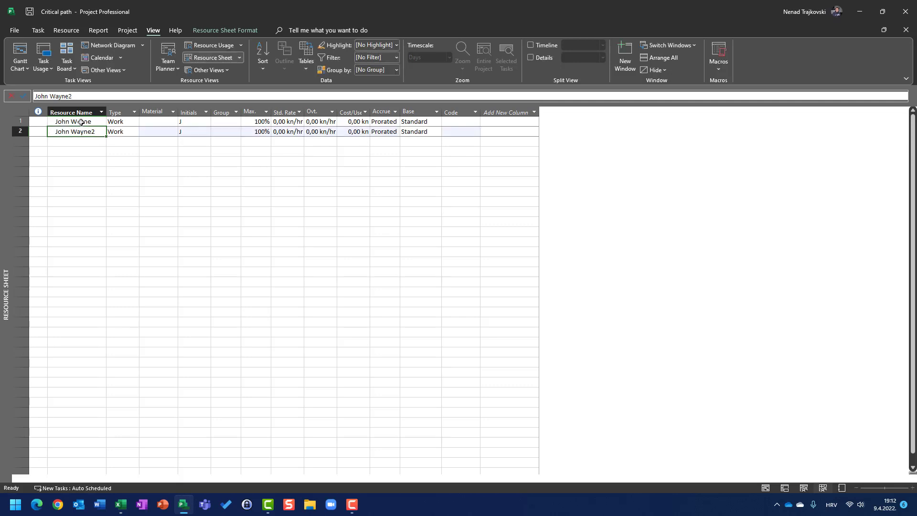
Step: Delete the duplicate row and shorten the first resource's name back to John
left_click(21, 132)
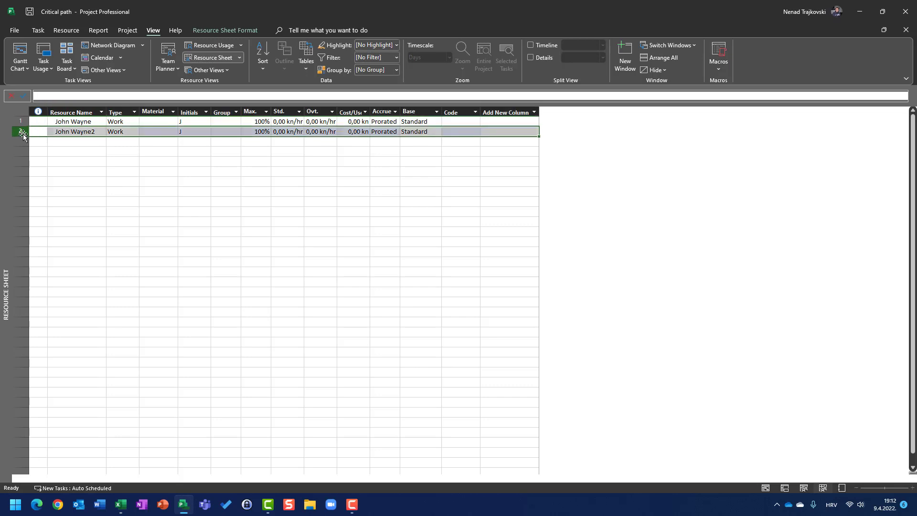
key("Delete")
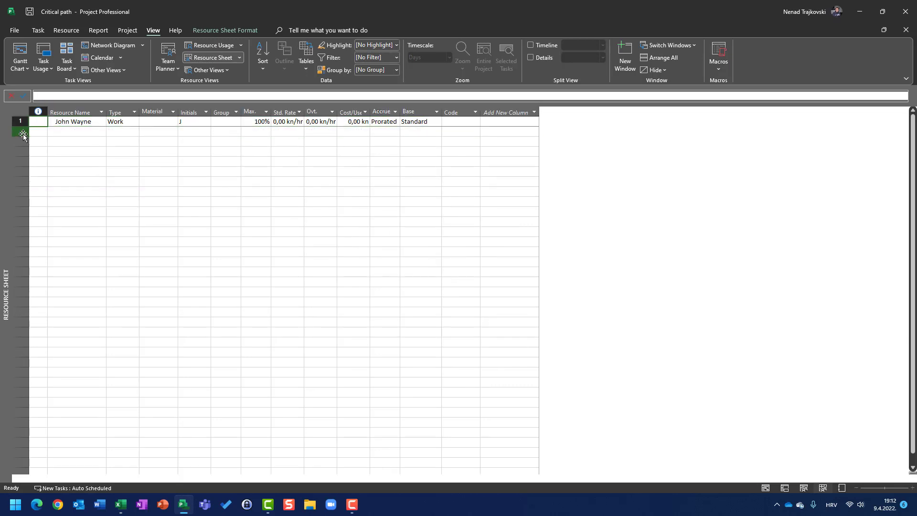
type("John")
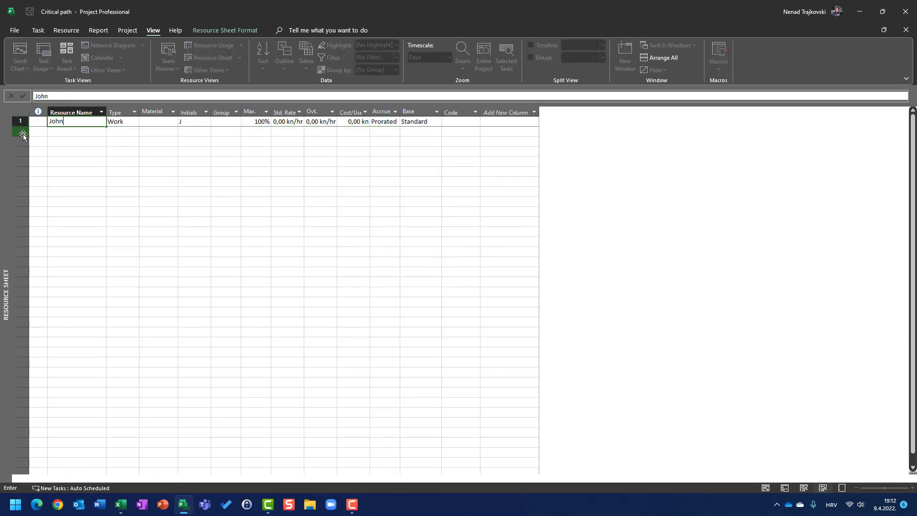
key("Return")
Step: Keep Work as John's resource type
key("Up")
key("Right")
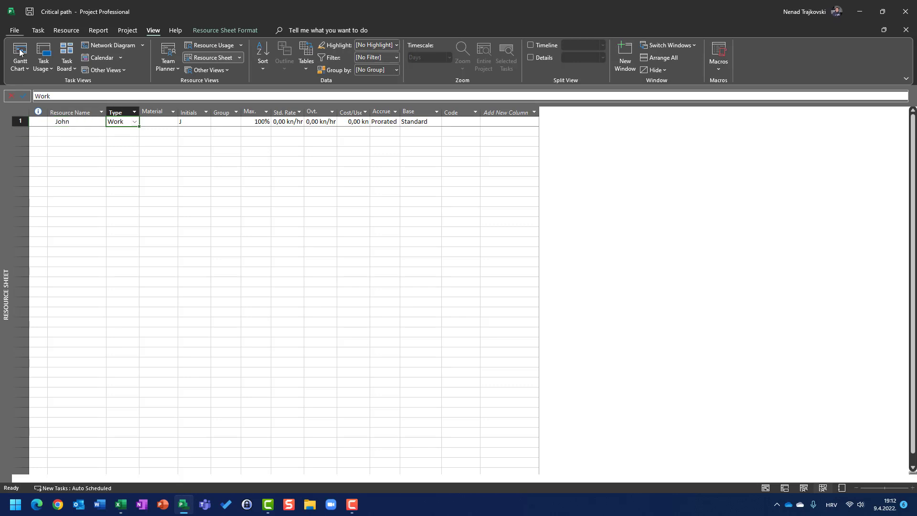
left_click(134, 123)
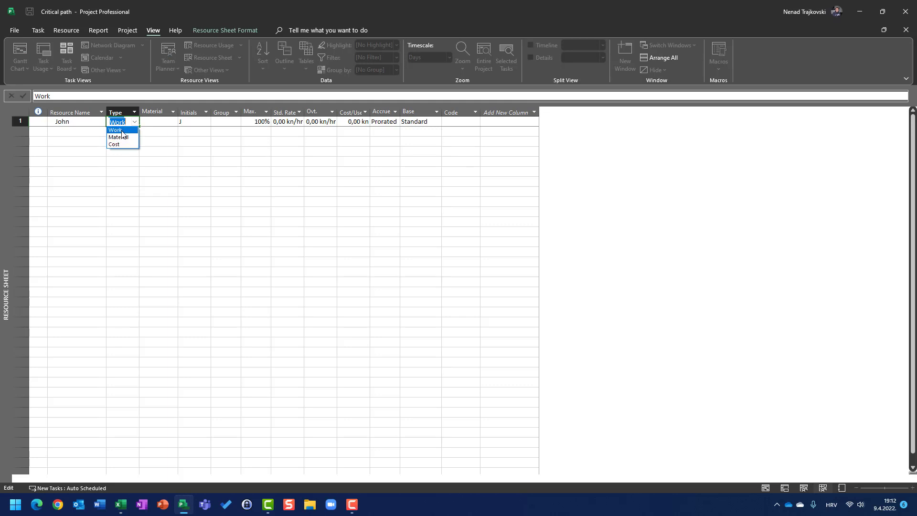
left_click(122, 131)
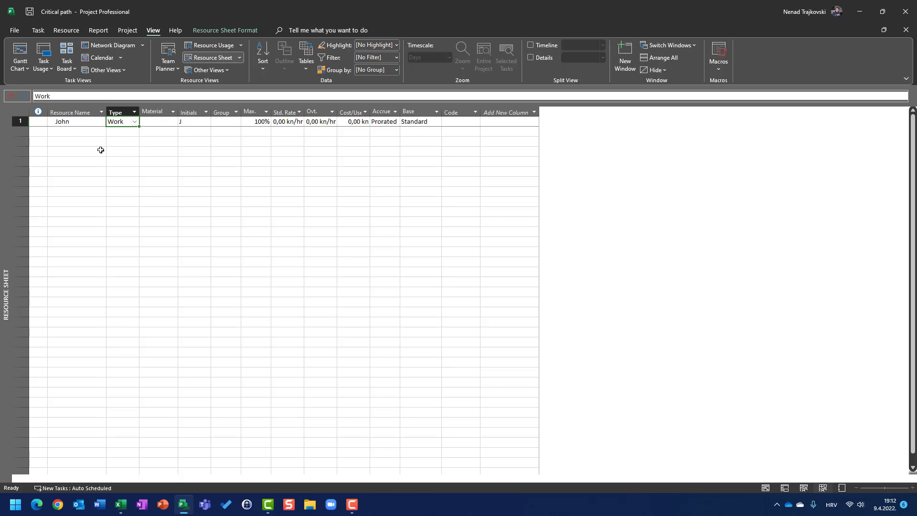
Step: Add Mary as the second work resource in row 2
key("Left")
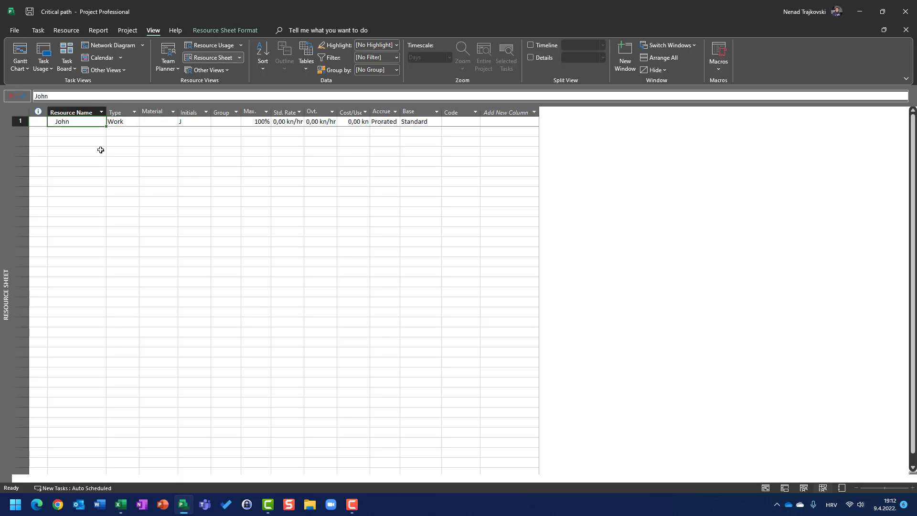
key("Right")
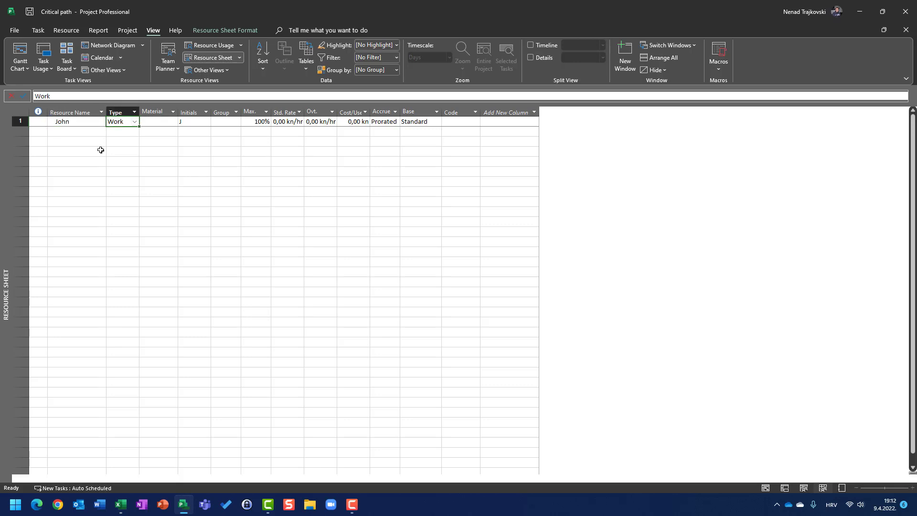
key("Down")
key("Left")
type("Mary")
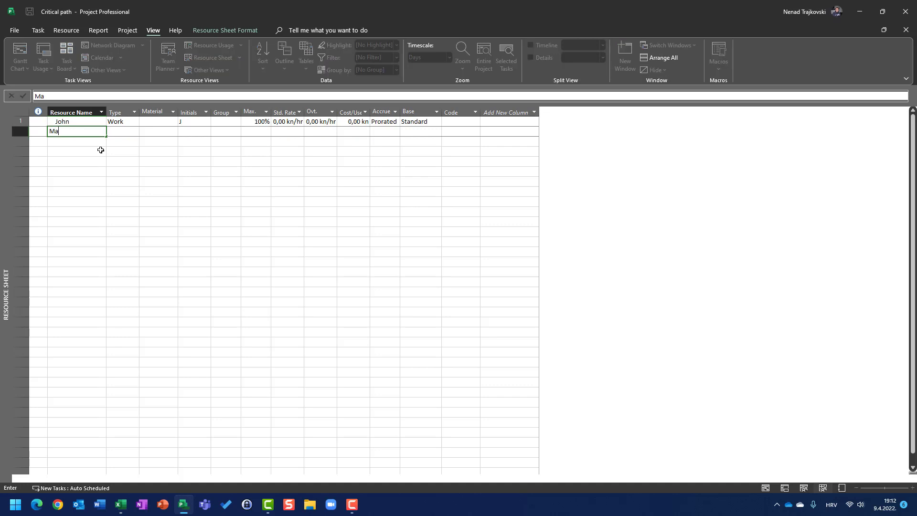
key("BackSpace")
key("BackSpace")
key("BackSpace")
key("BackSpace")
type("Mary")
key("Return")
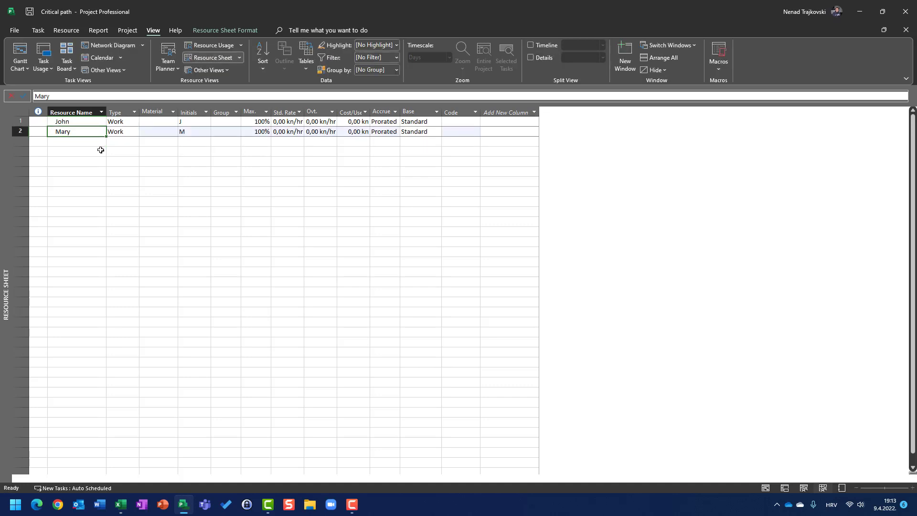
Step: Check John's Type and Material label, then confirm the initial J for John
key("Right")
key("Up")
key("Right")
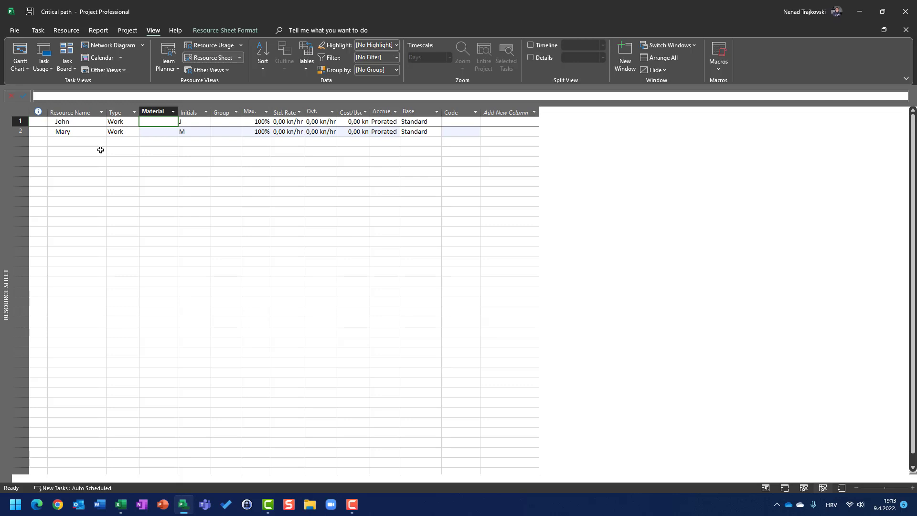
key("Left")
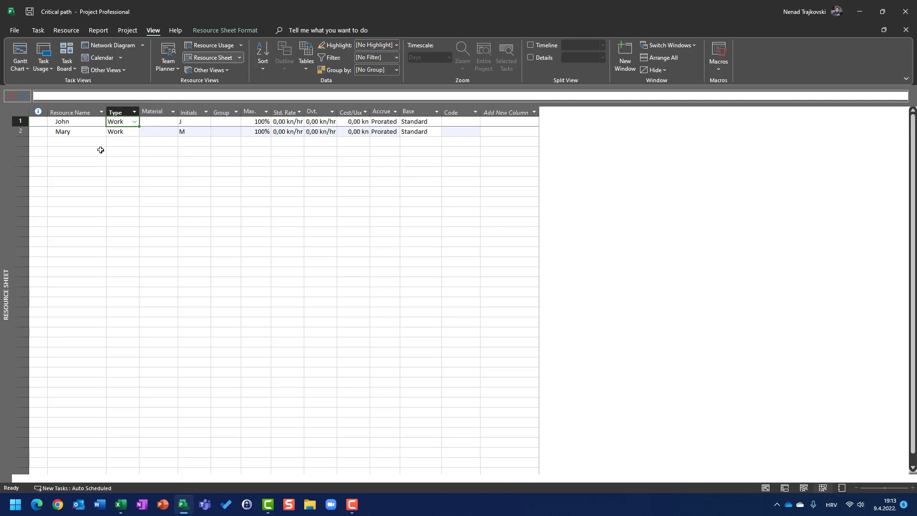
key("Right")
key("Left")
key("Right")
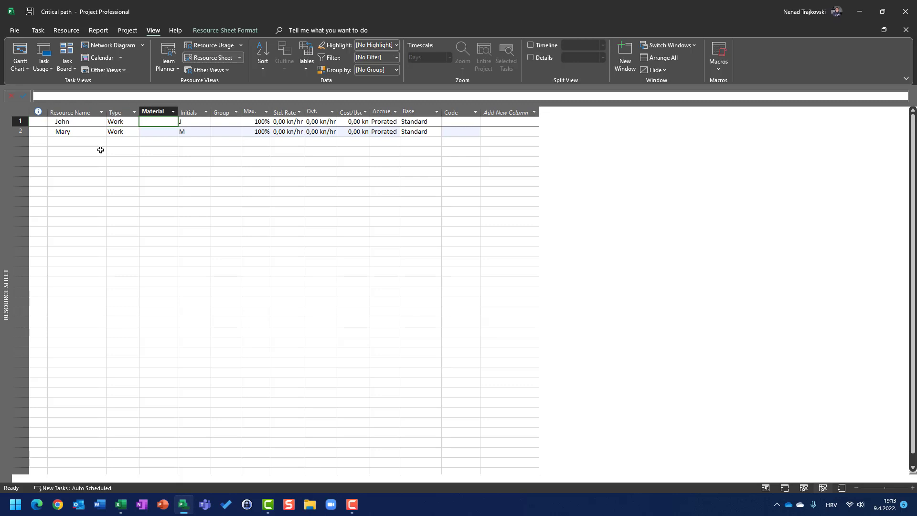
key("Right")
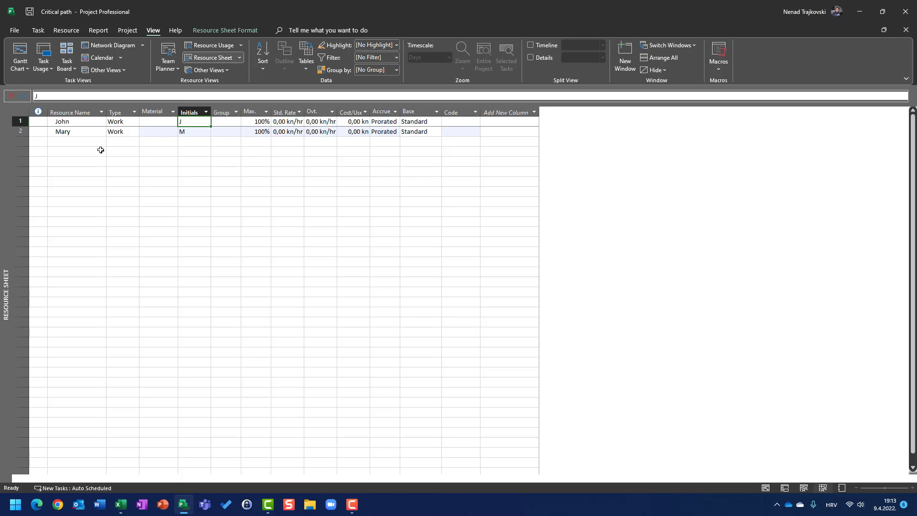
key("Tab")
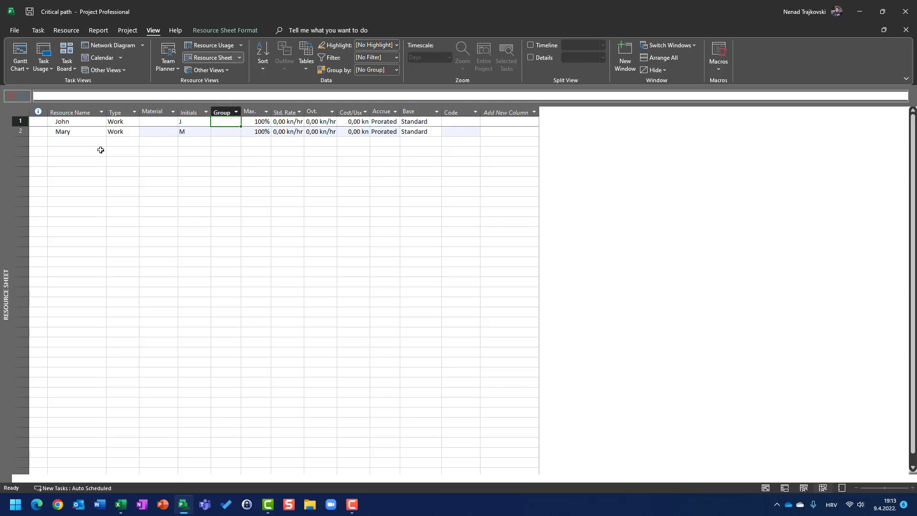
key("Left")
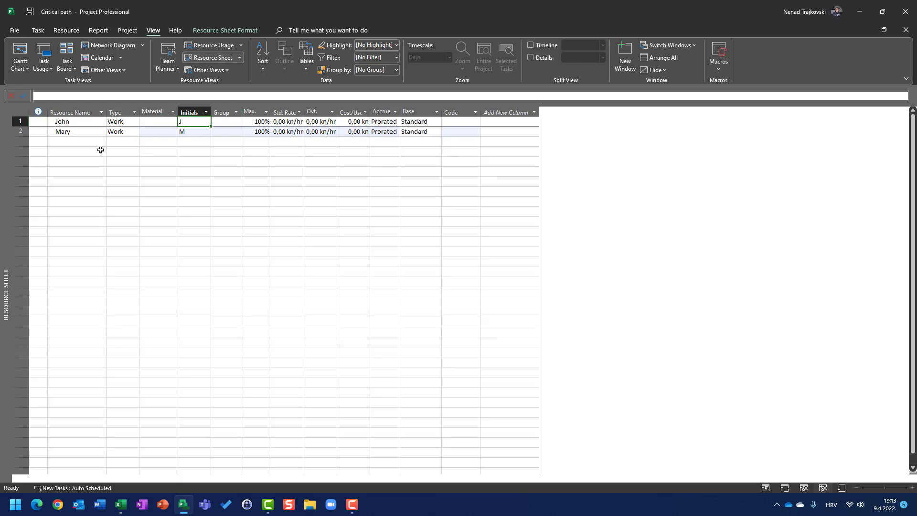
key("Right")
key("Right")
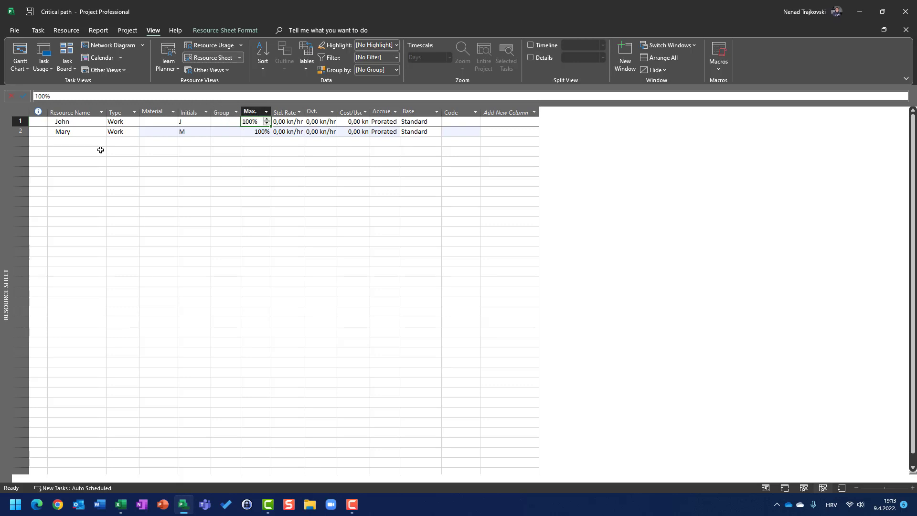
key("Left")
key("Left")
key("Left")
key("Right")
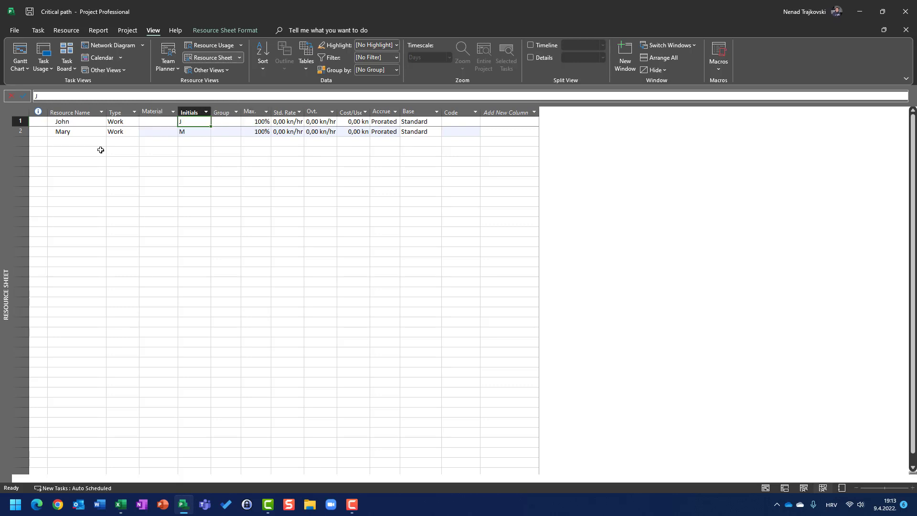
key("Right")
key("Right")
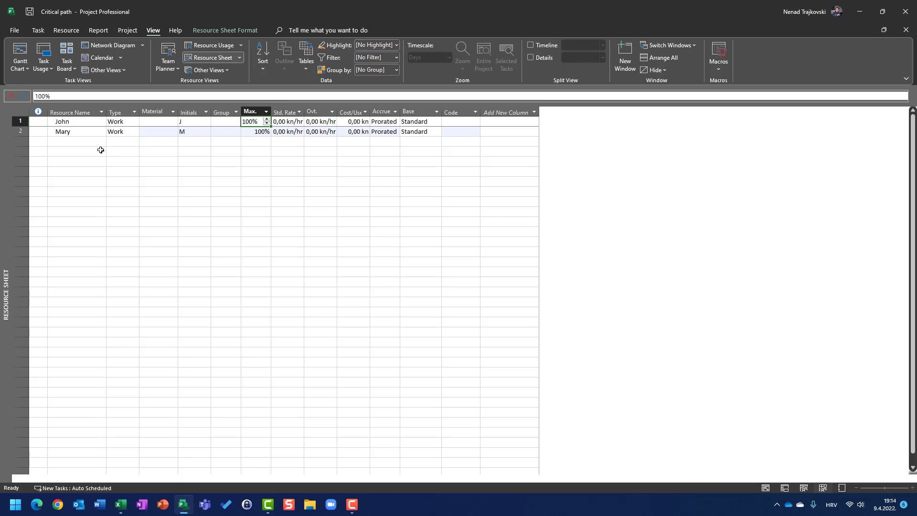
key("Left")
key("Left")
key("Left")
key("Left")
key("Left")
key("Right")
key("Right")
key("Right")
key("Right")
key("Right")
Step: Switch to the Gantt Chart and assign John to Desing M1 and Analysis M2
left_click(17, 47)
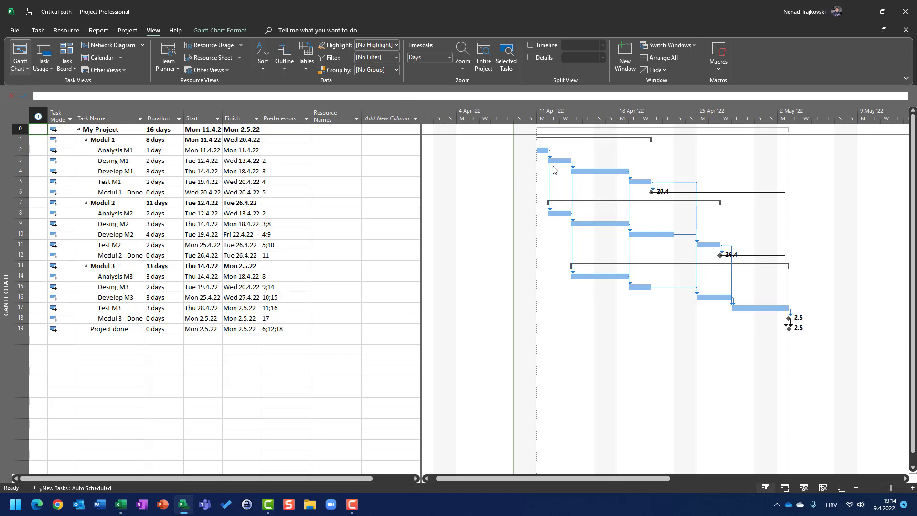
mouse_move(554, 162)
mouse_move(560, 213)
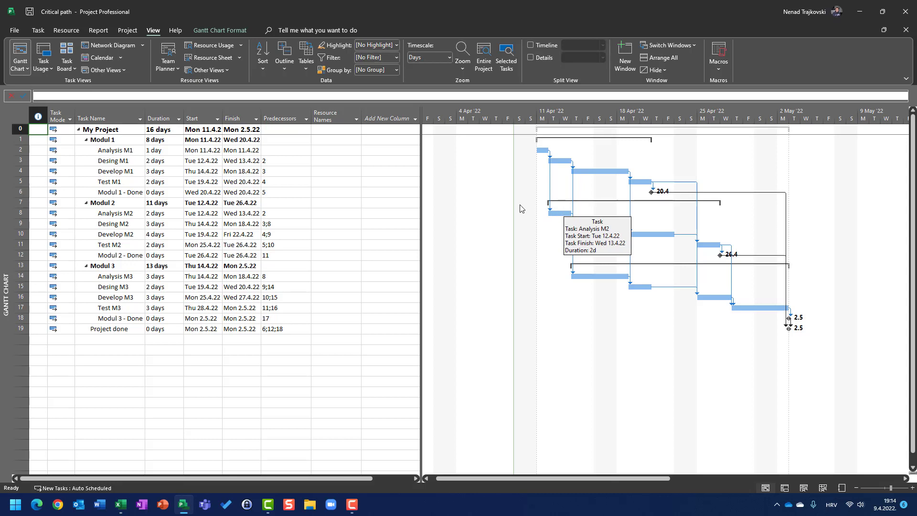
left_click(342, 160)
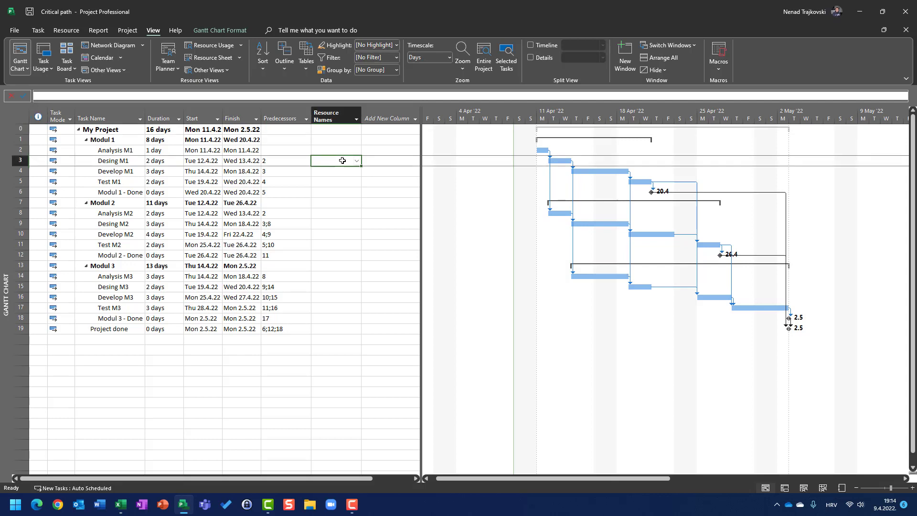
left_click(357, 162)
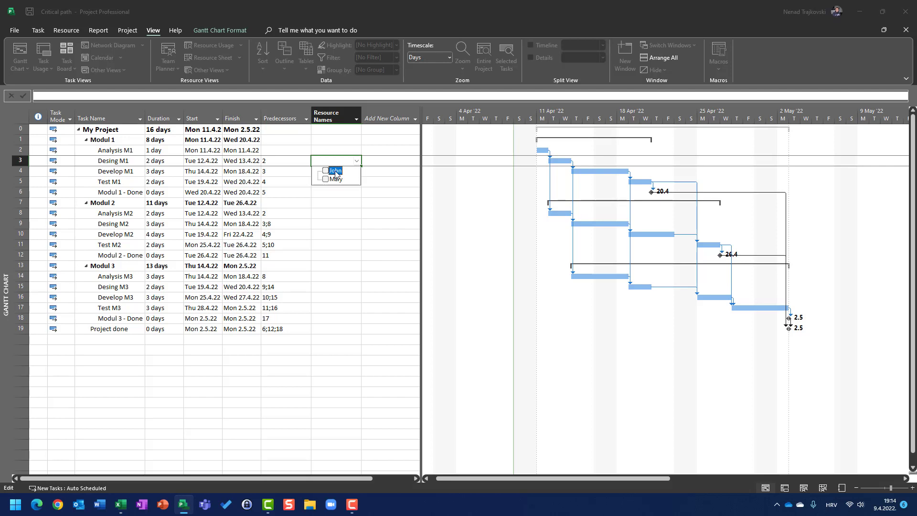
left_click(522, 211)
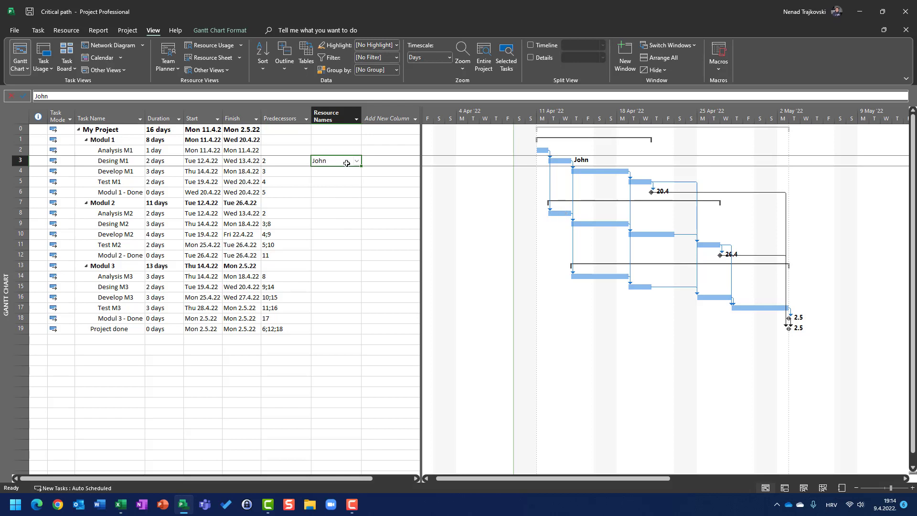
left_click(550, 213)
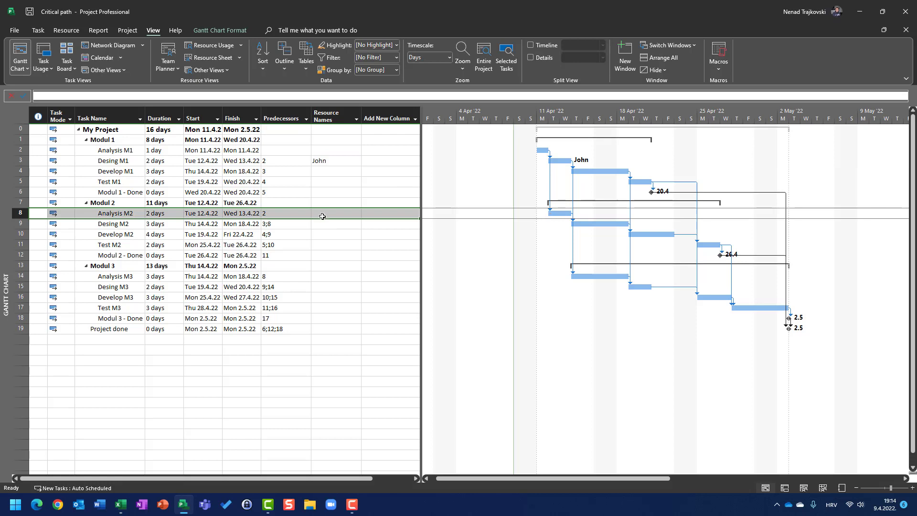
left_click(356, 216)
left_click(356, 214)
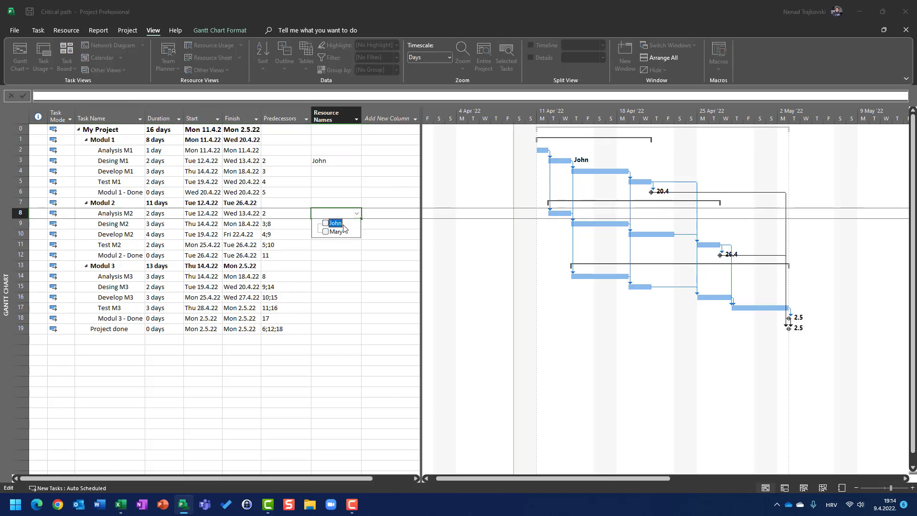
left_click(326, 223)
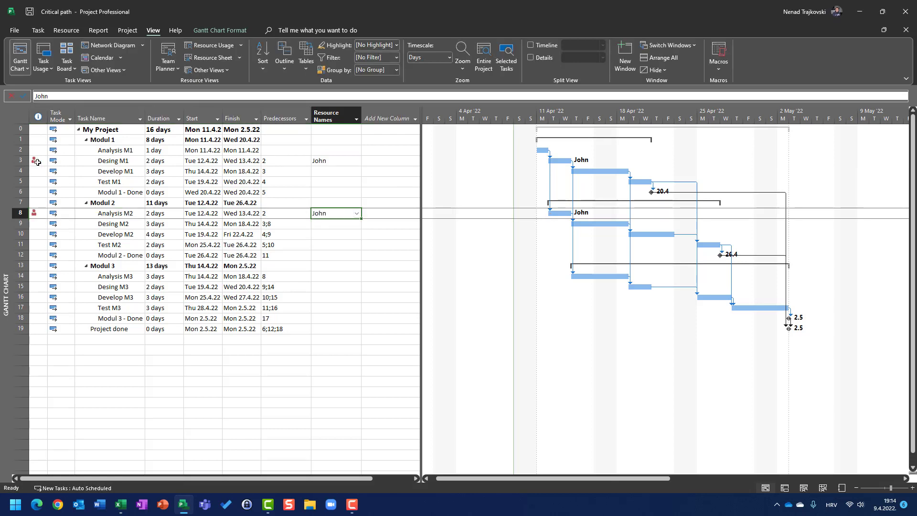
Step: Remove John's assignments from Analysis M2 and Desing M1
mouse_move(37, 163)
key("Delete")
key("Up")
key("Up")
key("Up")
key("Up")
key("Up")
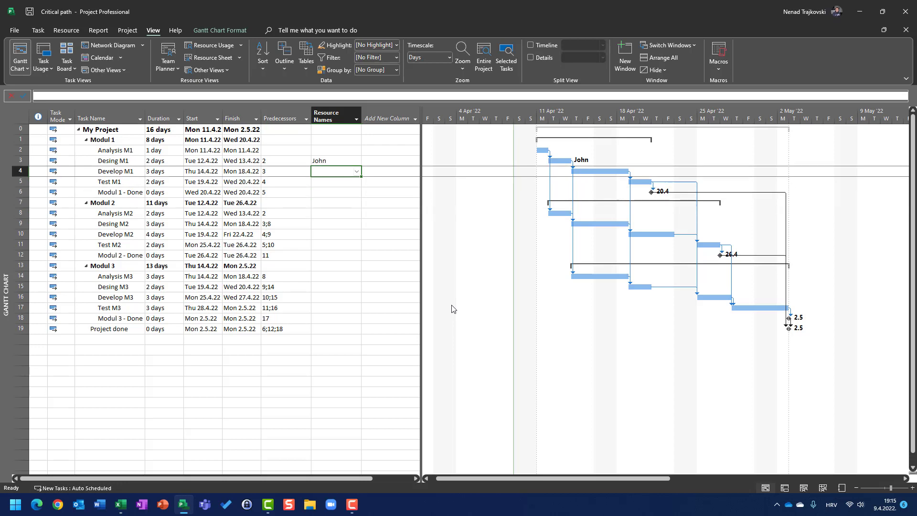
key("Delete")
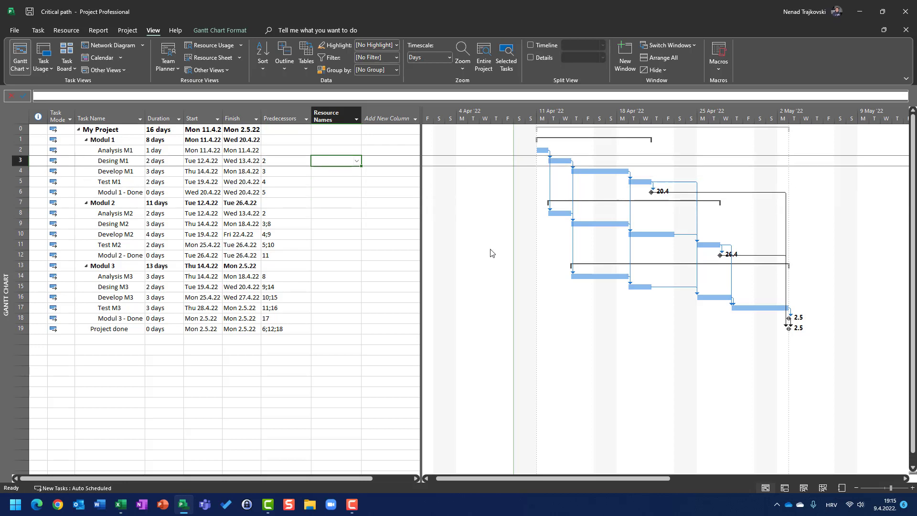
Step: Switch back to the Resource Sheet view
left_click(213, 57)
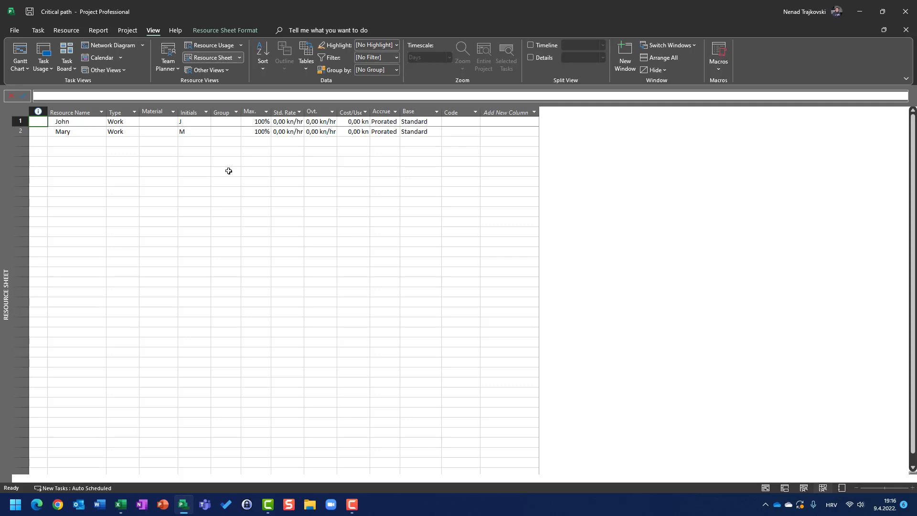
key("Right")
key("Right")
key("Right")
key("Right")
key("Right")
key("Right")
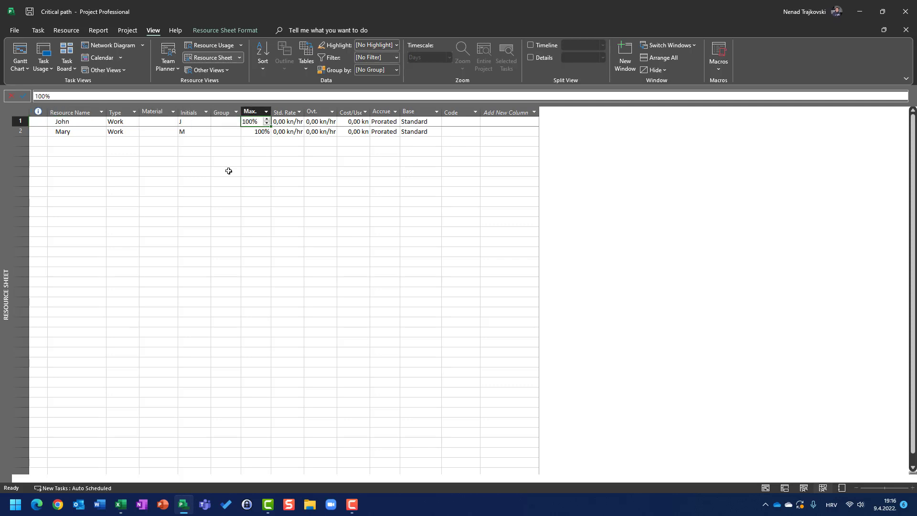
type("5")
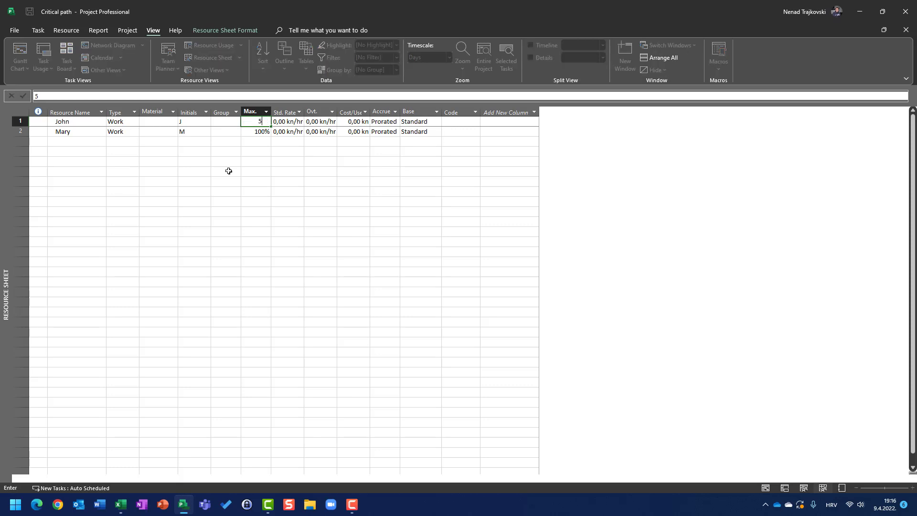
type("0")
key("Return")
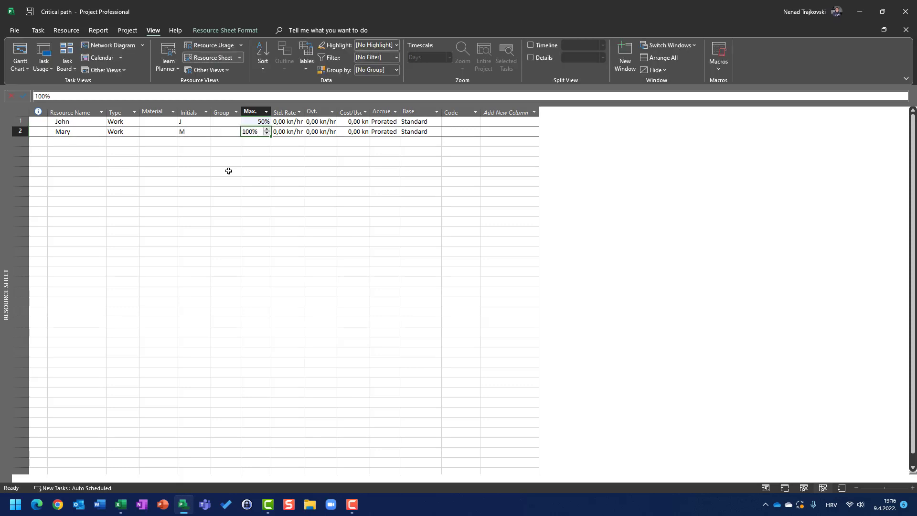
key("Down")
key("Up")
key("Up")
key("Down")
key("Down")
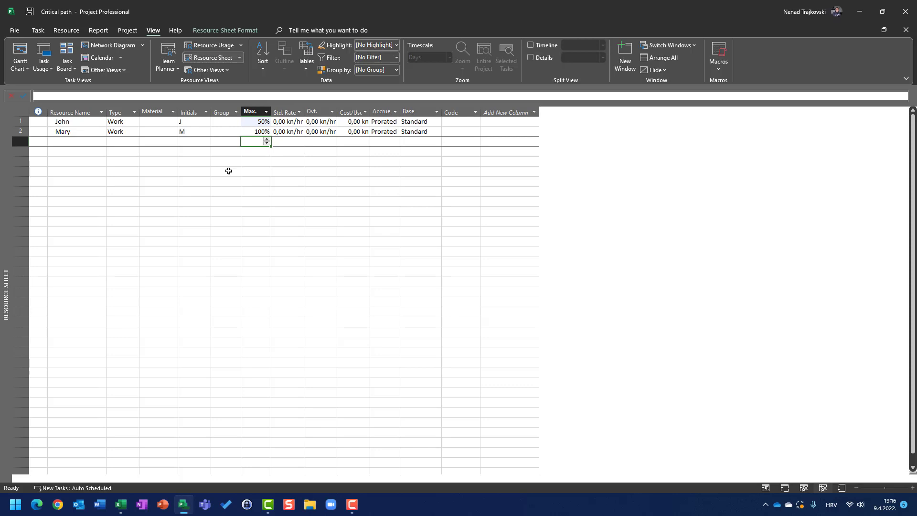
key("Up")
key("Up")
key("Down")
key("Down")
key("Up")
key("Up")
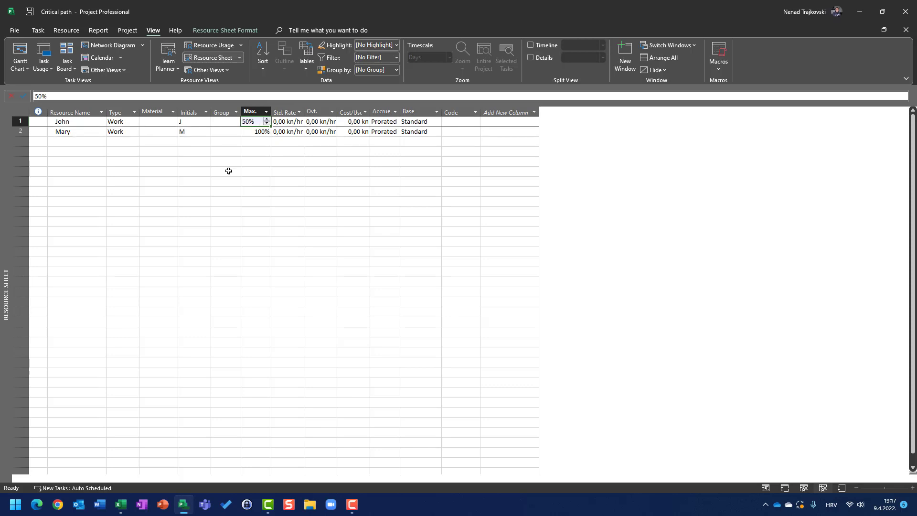
type("100")
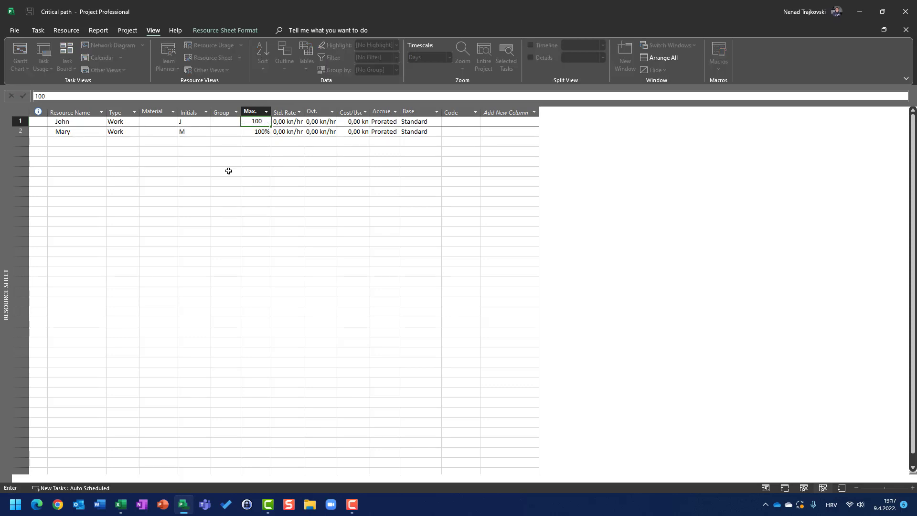
key("Return")
key("Up")
key("Right")
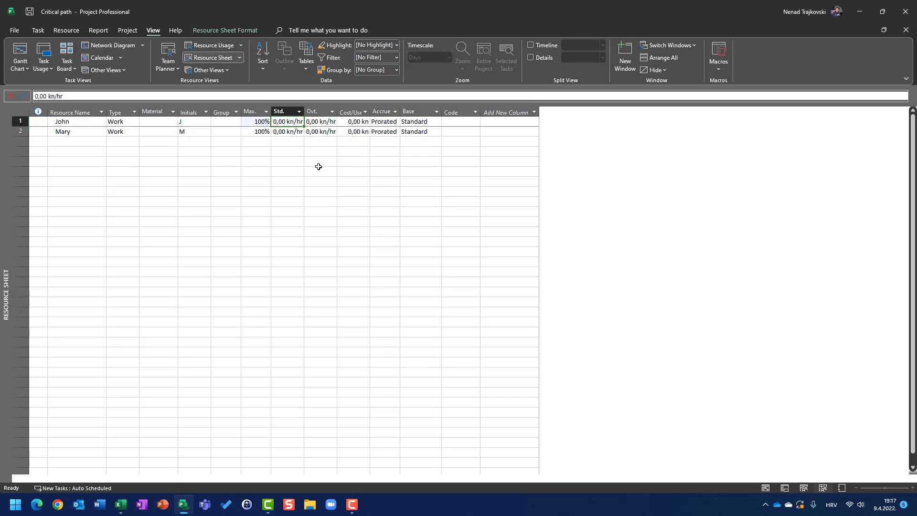
Step: Set the project currency to USD in the Display section of Project Options
left_click(10, 32)
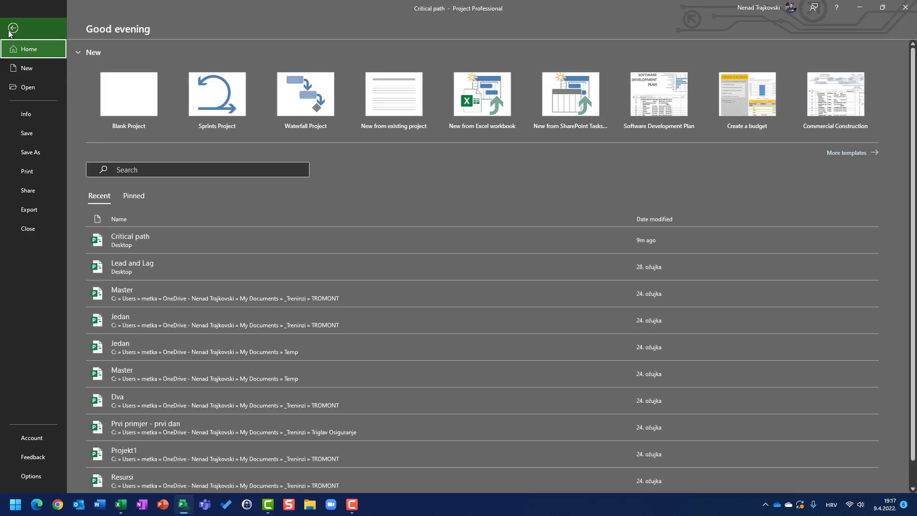
left_click(29, 477)
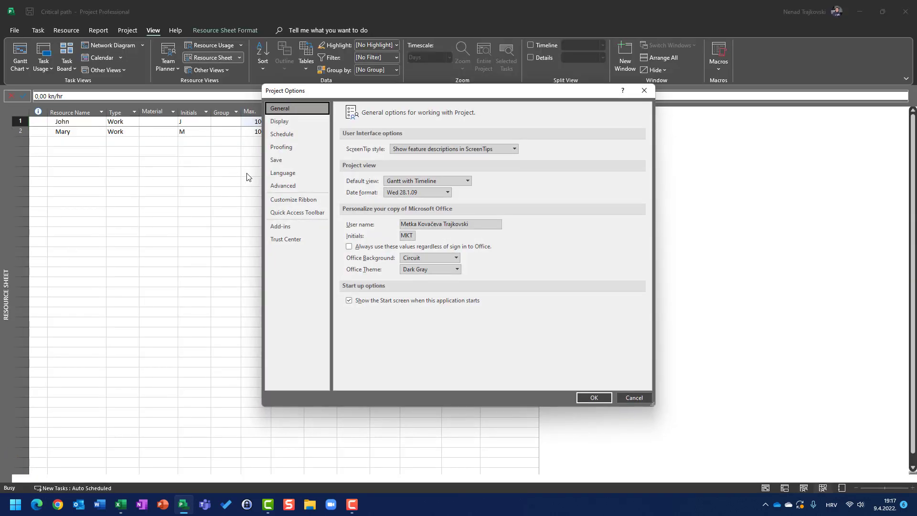
left_click(285, 120)
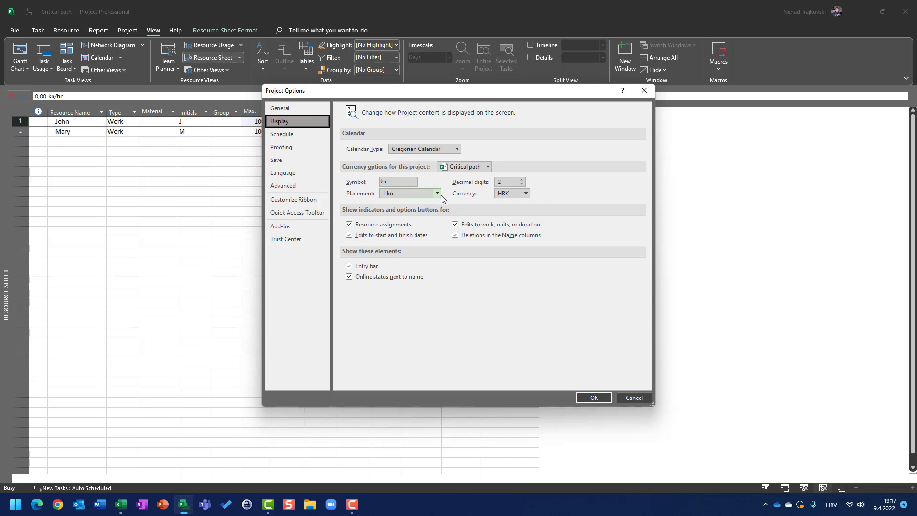
left_click(526, 194)
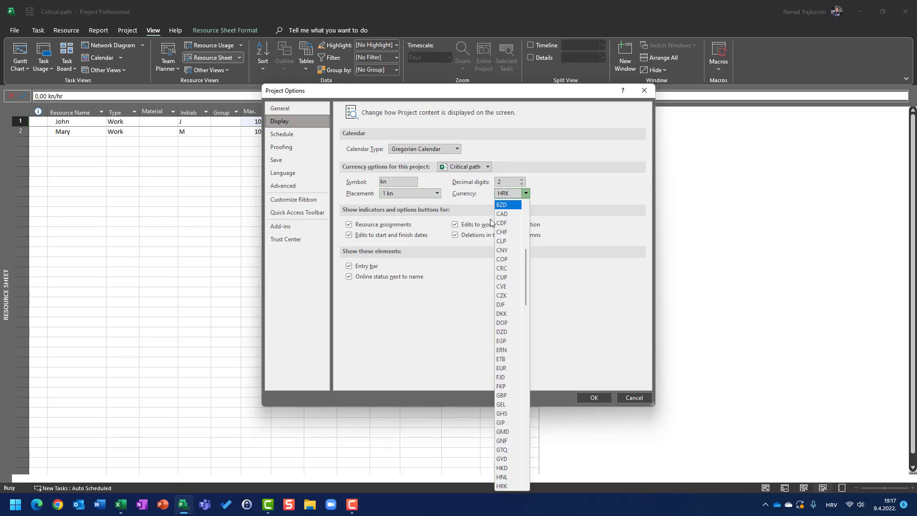
left_click_drag(526, 285, 535, 472)
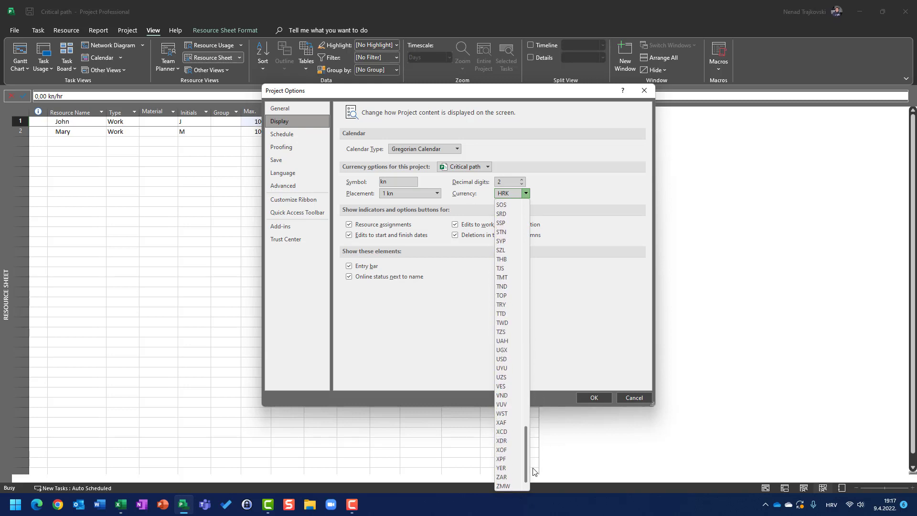
left_click(501, 358)
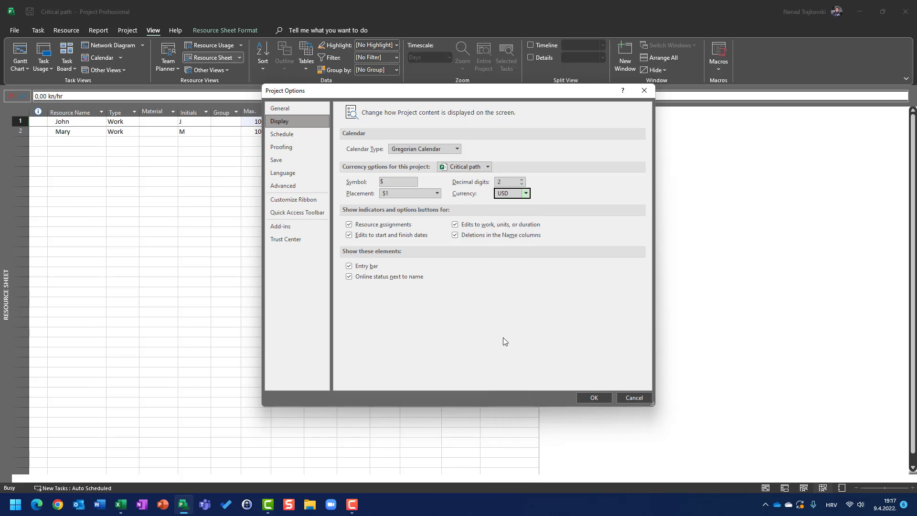
left_click(588, 400)
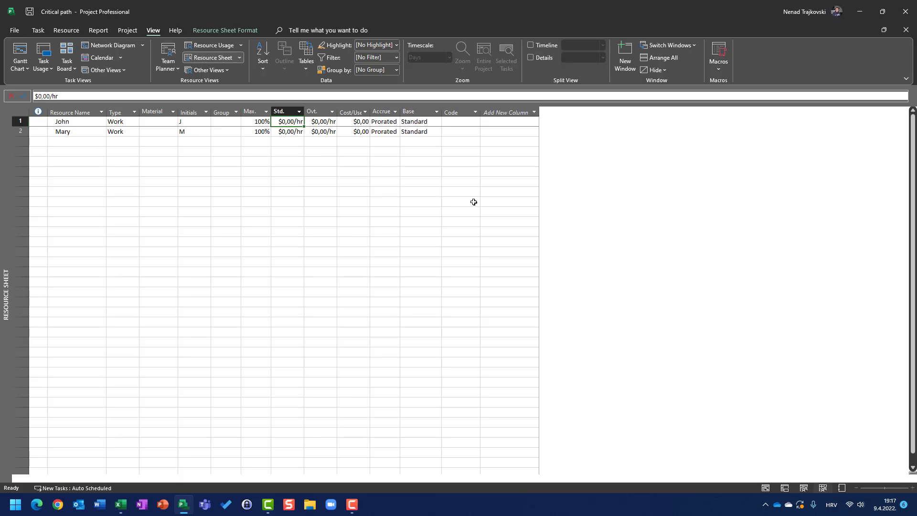
Step: Enter standard rates 100 and 200, then try 100,00/day and 1.000,00/day for John
type("100")
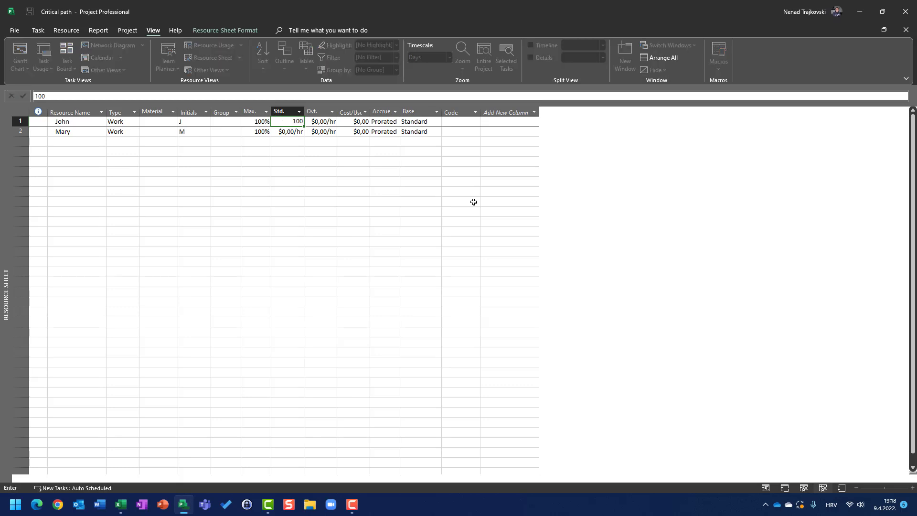
key("Return")
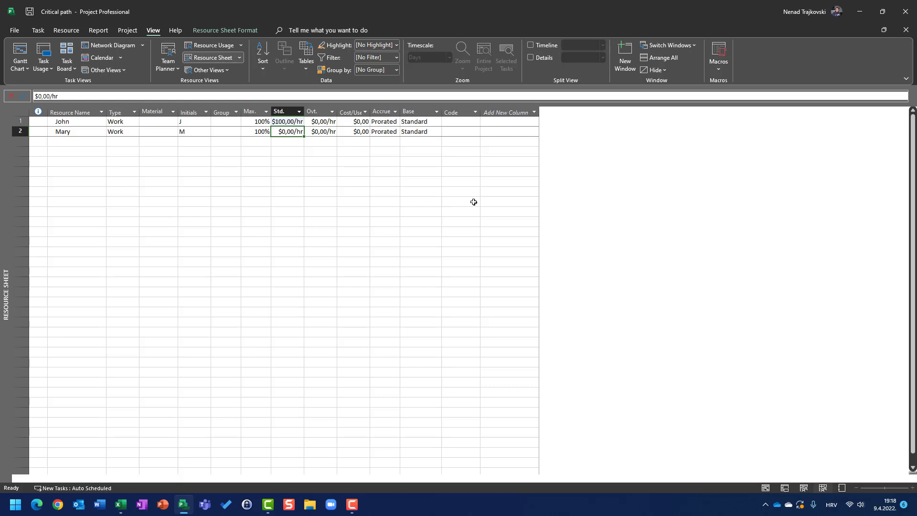
type("200")
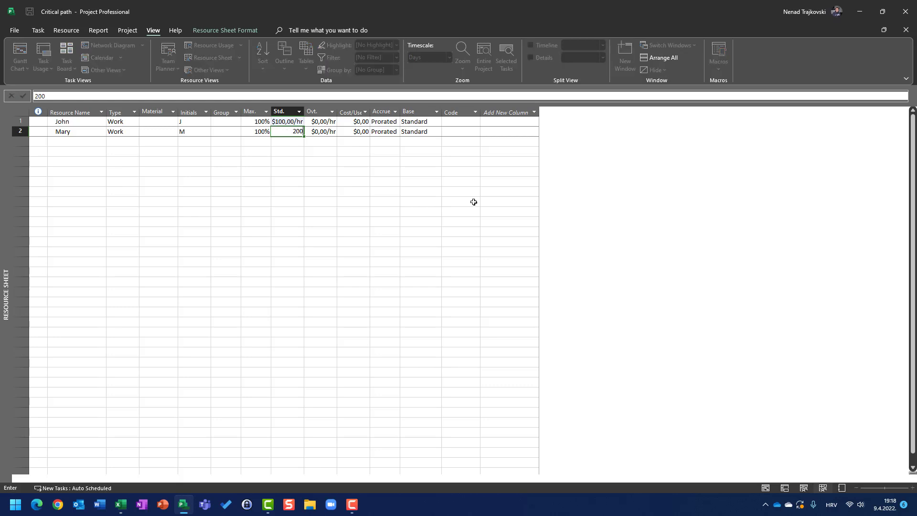
key("Return")
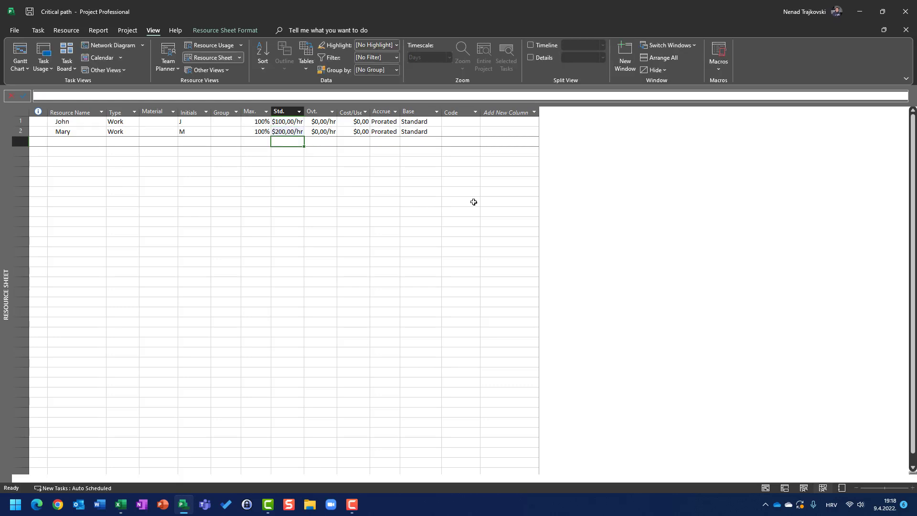
key("shift+Up")
key("shift+Up")
type("100")
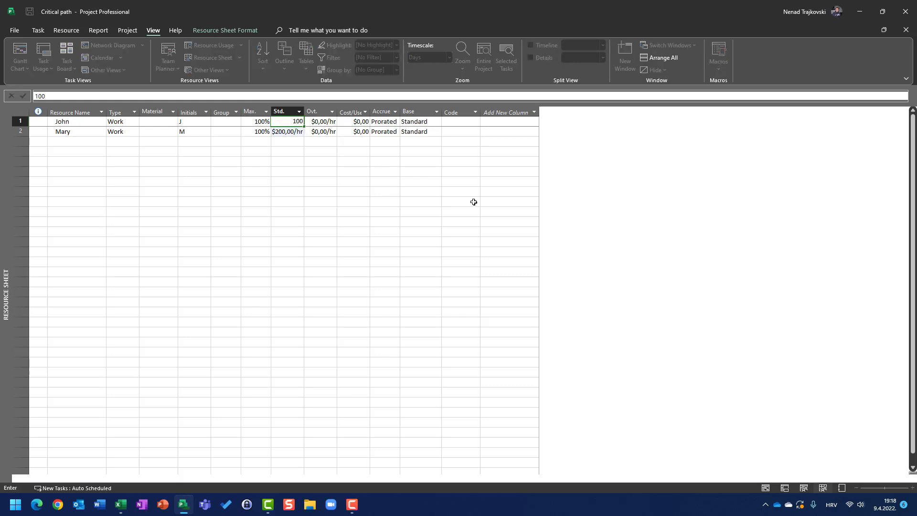
type(",00/day")
key("Return")
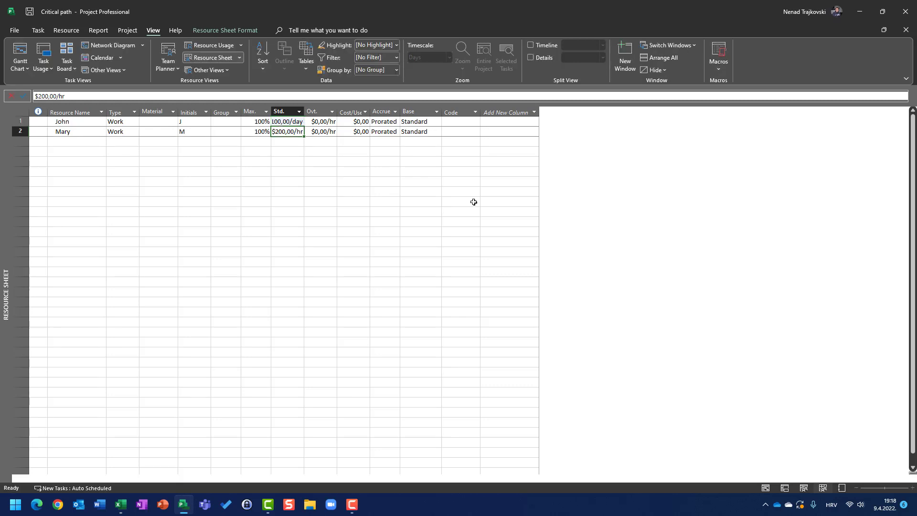
key("Up")
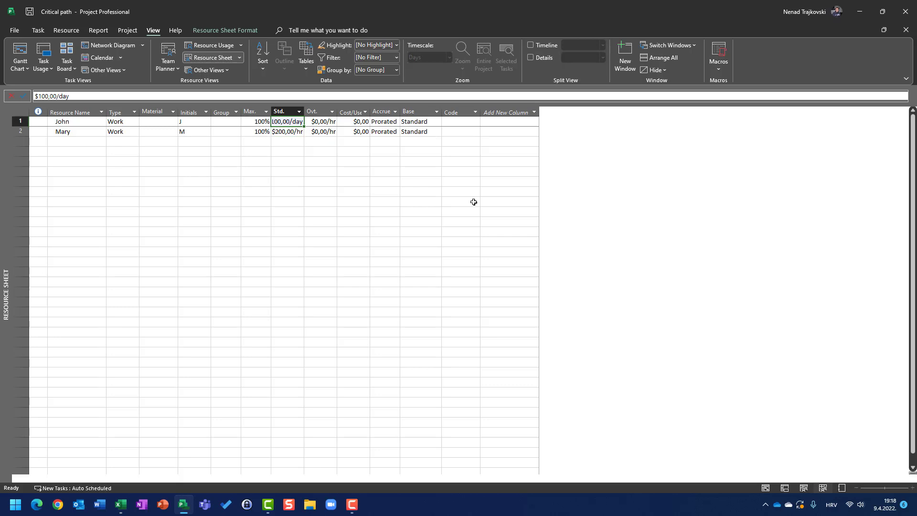
type("100")
key("Return")
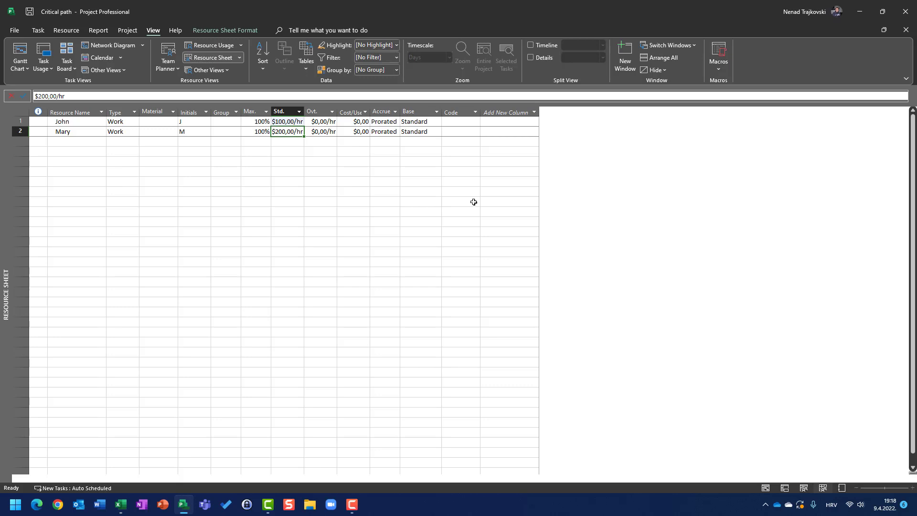
key("Up")
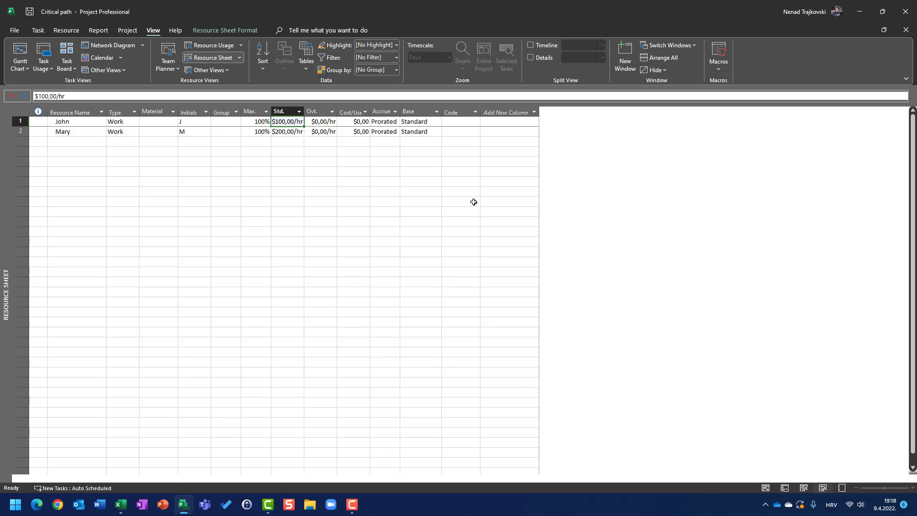
type("1.000,00")
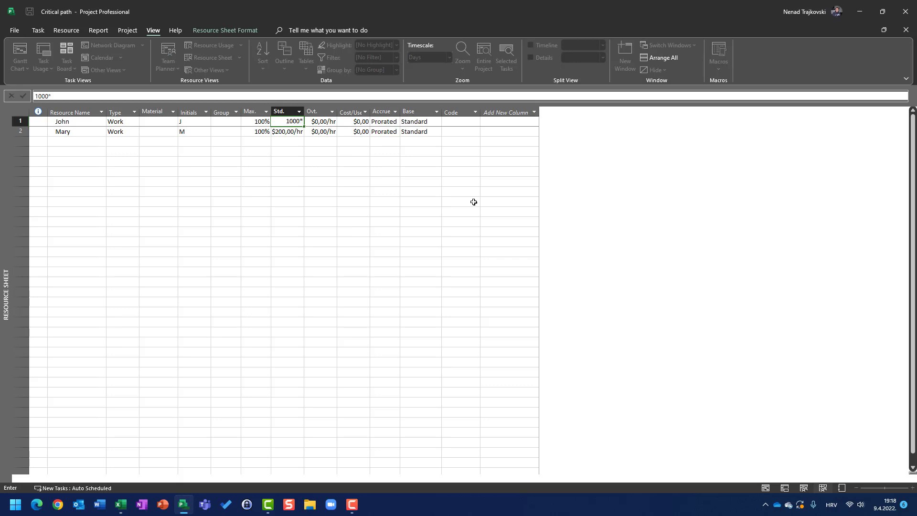
type("/day")
key("Return")
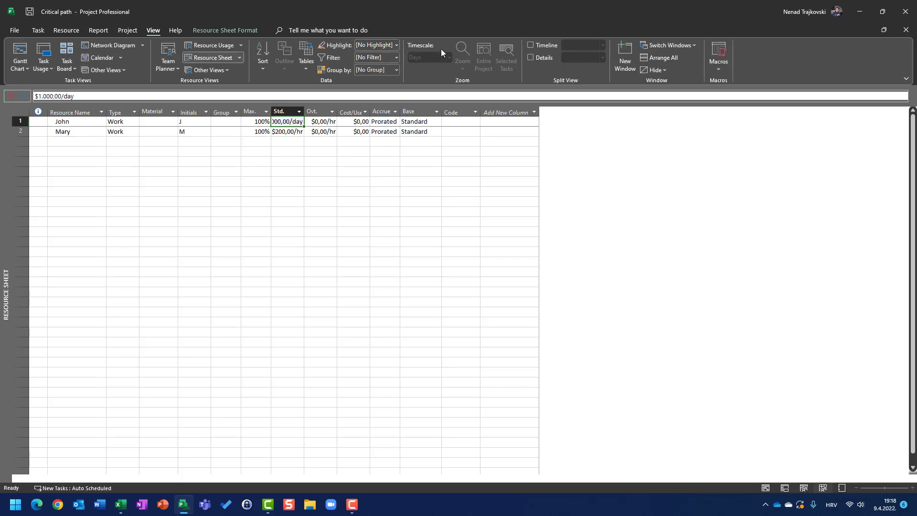
Step: Widen the Std. Rate column, try 10.000,00/wk, then settle on $100,00/hr and $200,00/hr
left_click_drag(304, 114, 318, 115)
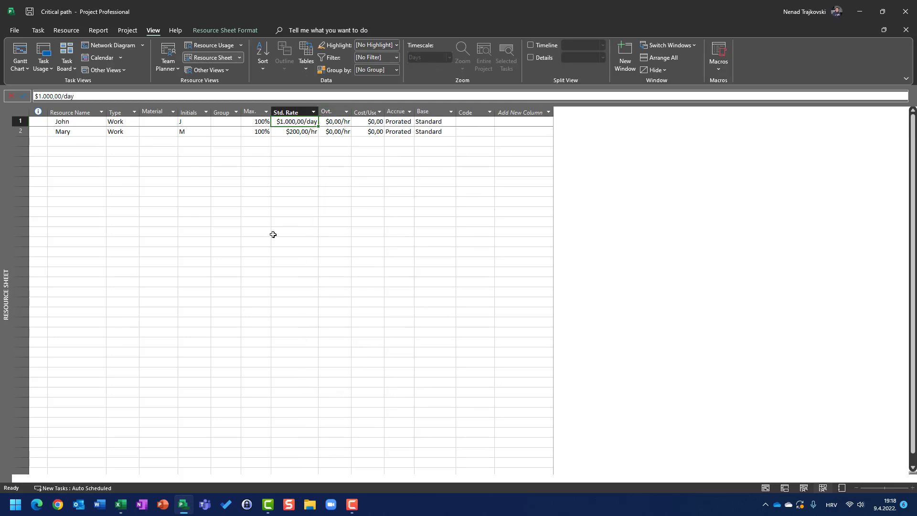
key("Left")
key("Right")
key("Down")
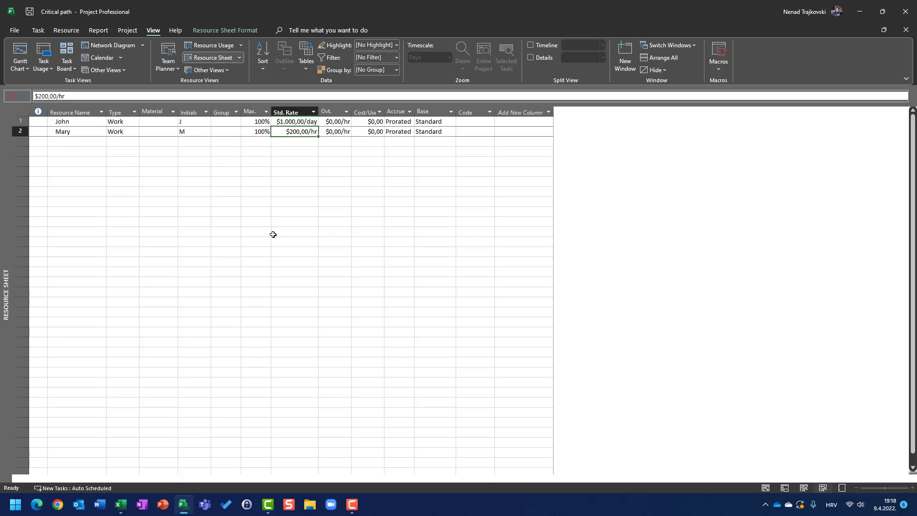
type("10.00")
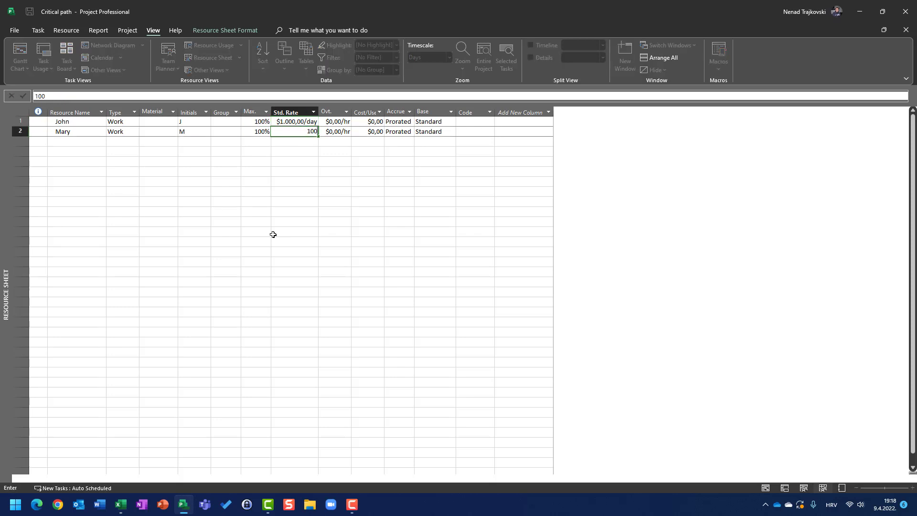
type("0,00/wk")
key("Return")
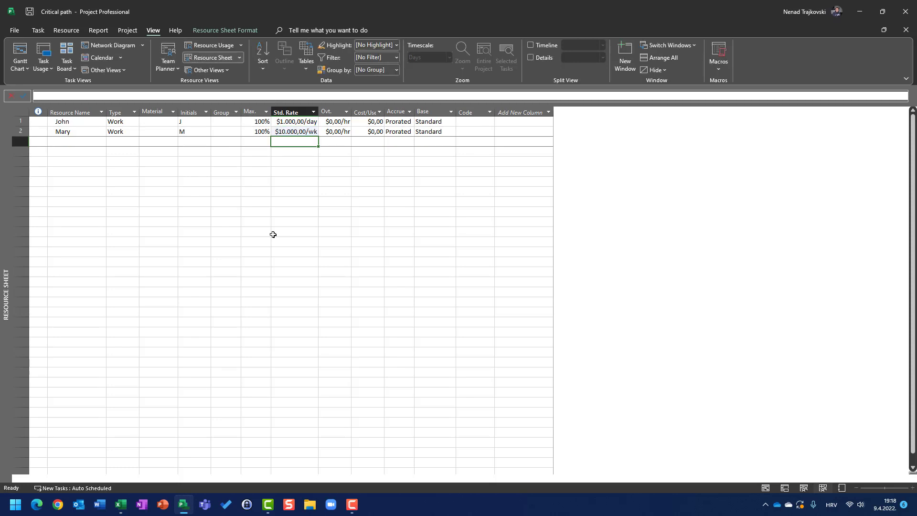
key("Up")
key("Up")
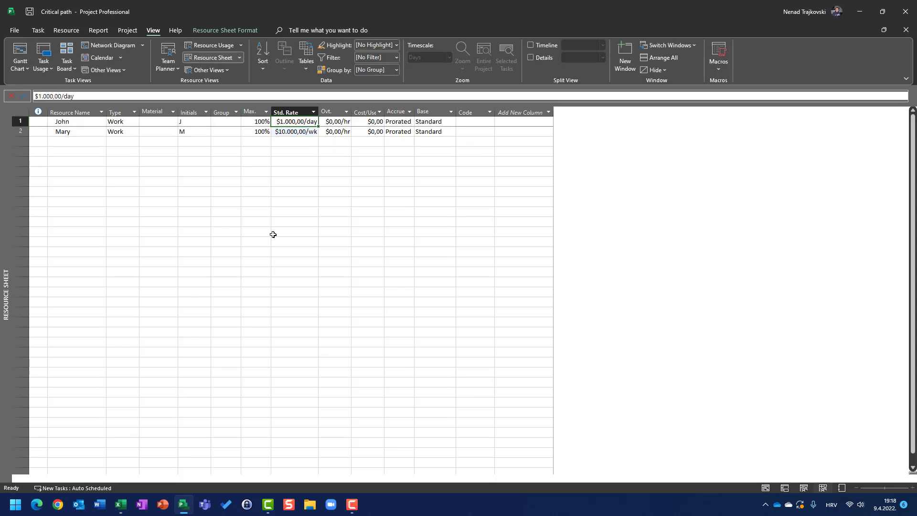
type("100")
key("Return")
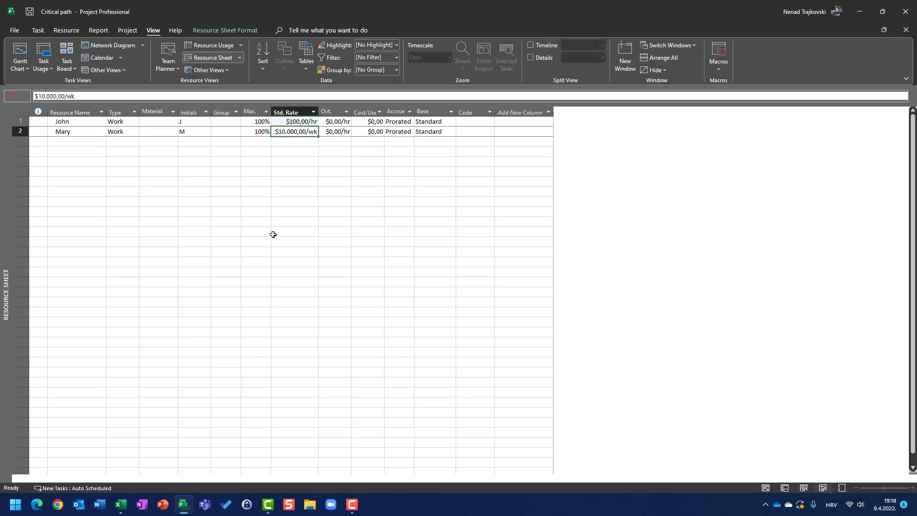
type("200")
key("Return")
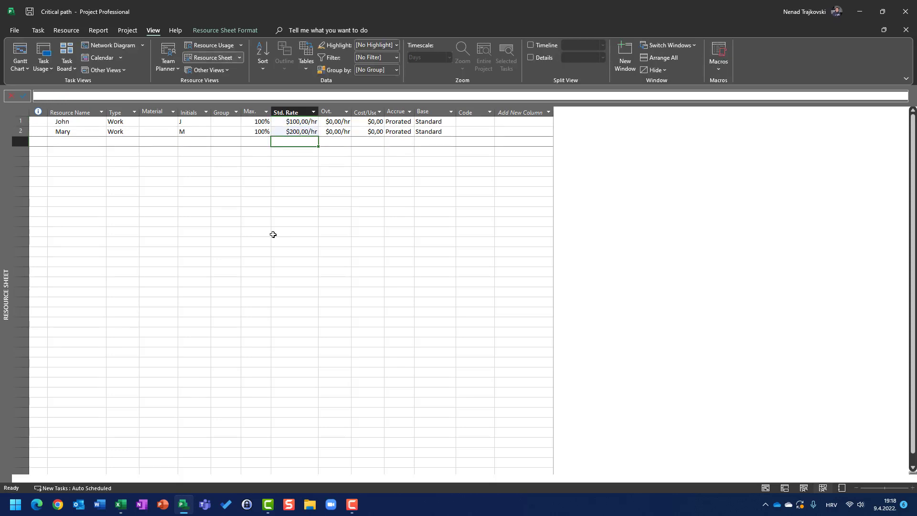
key("Up")
key("Up")
key("Right")
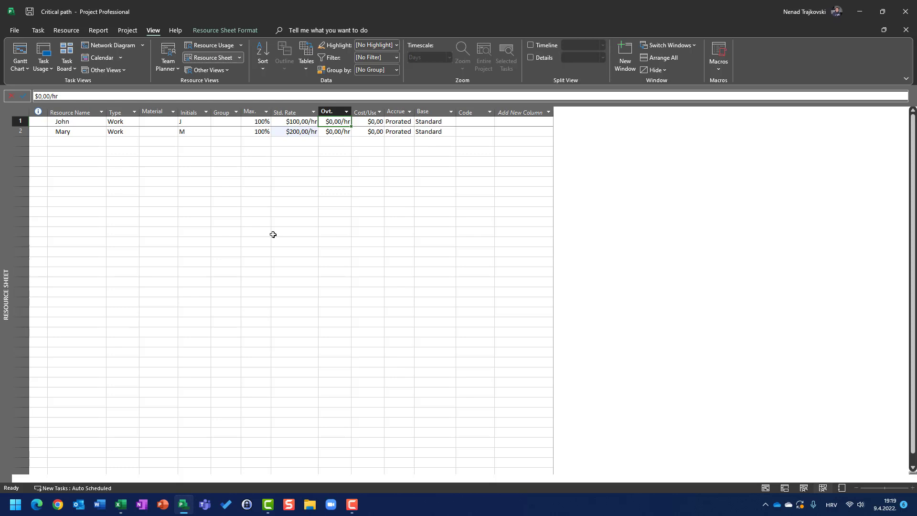
Step: Set overtime rates to $150,00/hr and $300,00/hr and John's cost per use to $50,00
type("1500")
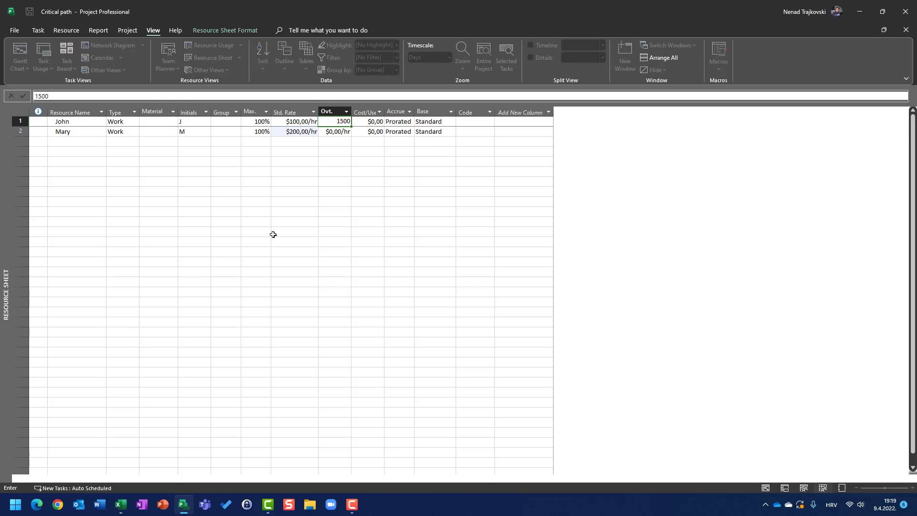
key("Return")
type("300")
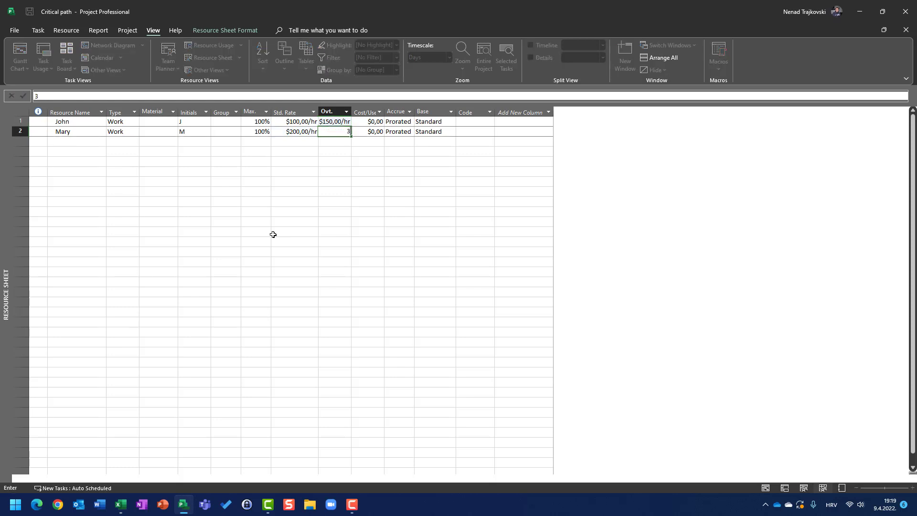
key("Return")
key("Up")
key("Up")
key("Right")
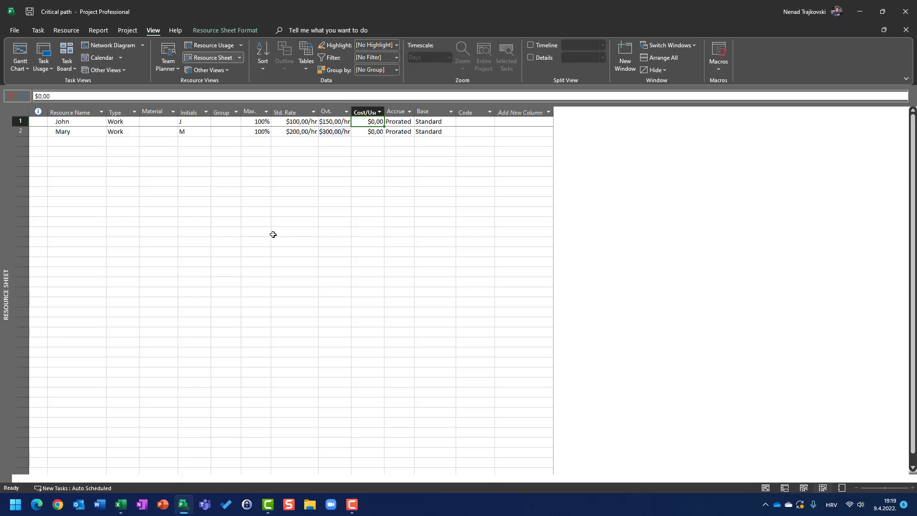
type("50")
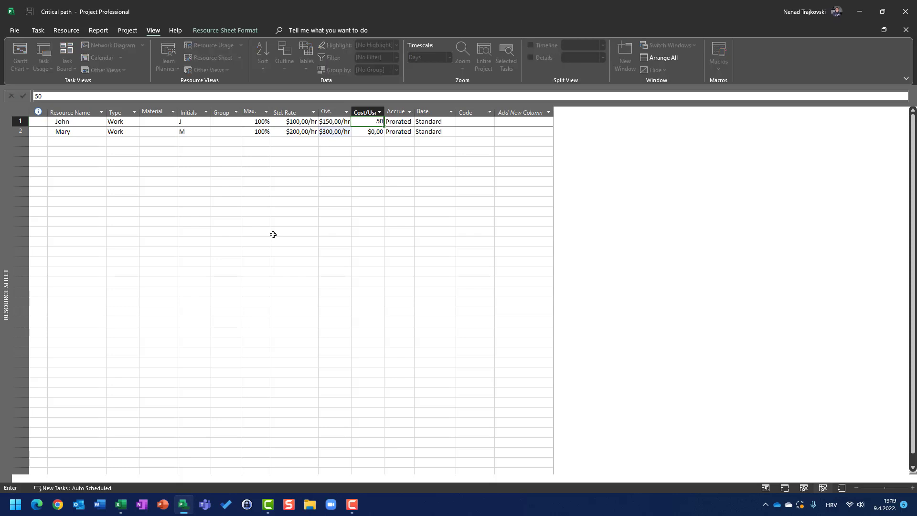
key("Return")
Step: Review John's max units, standard rate and $50,00 cost per use against Mary's row
key("Up")
key("Left")
key("Left")
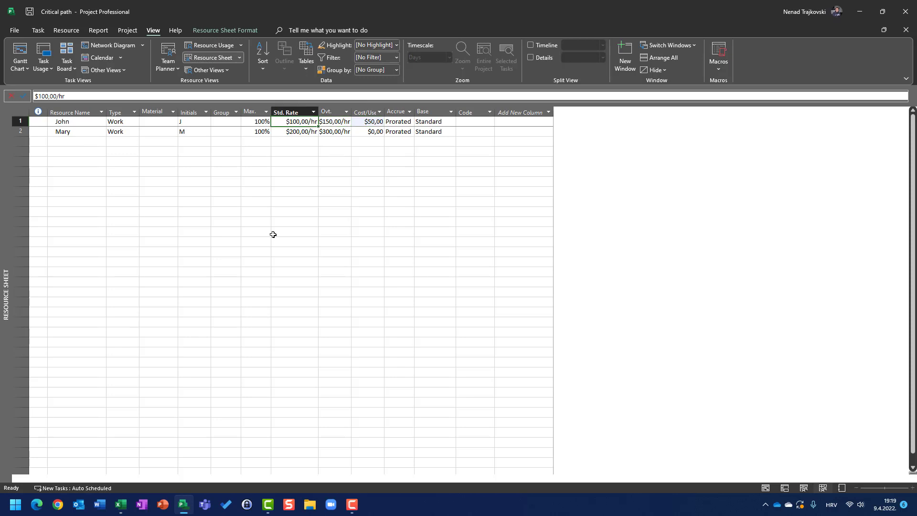
key("Left")
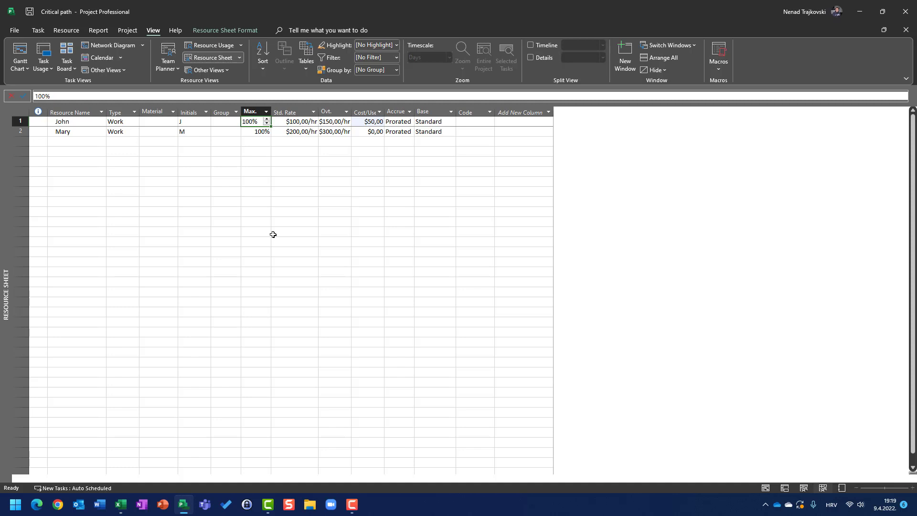
key("Right")
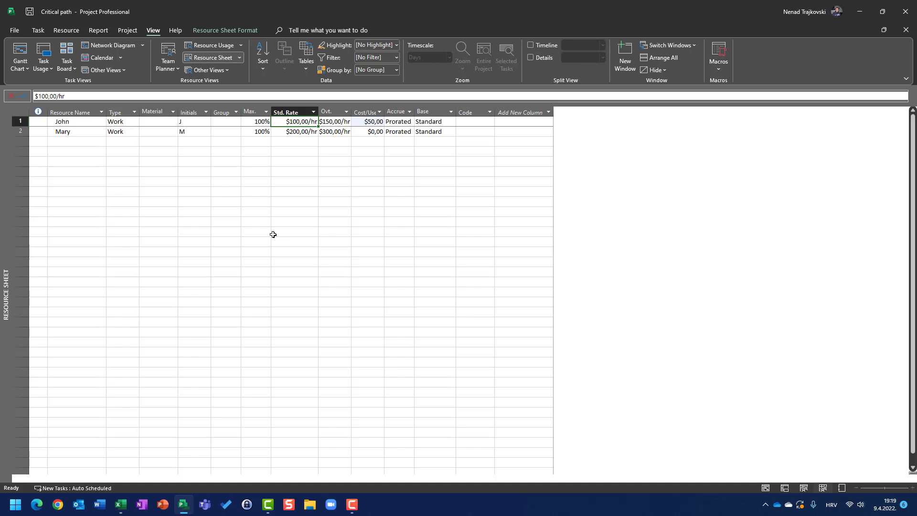
key("Left")
key("Right")
key("Right")
key("Right")
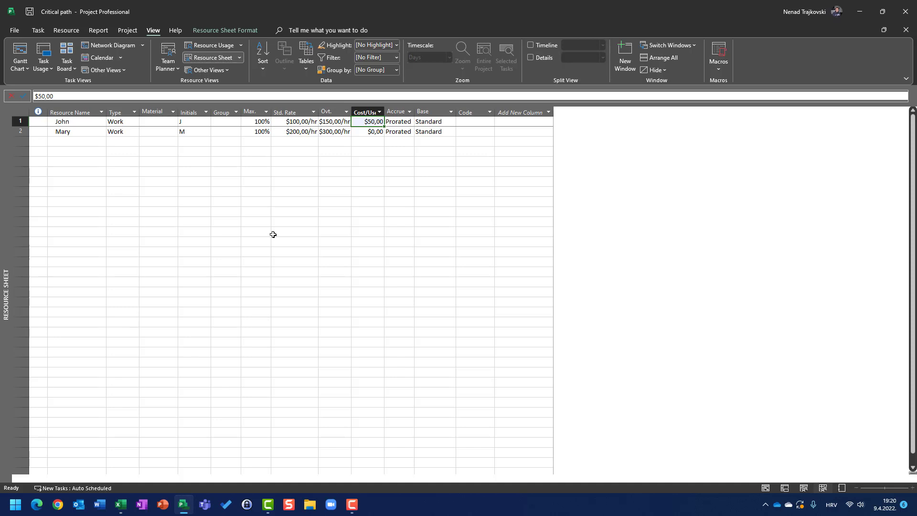
key("Left")
key("Left")
key("Left")
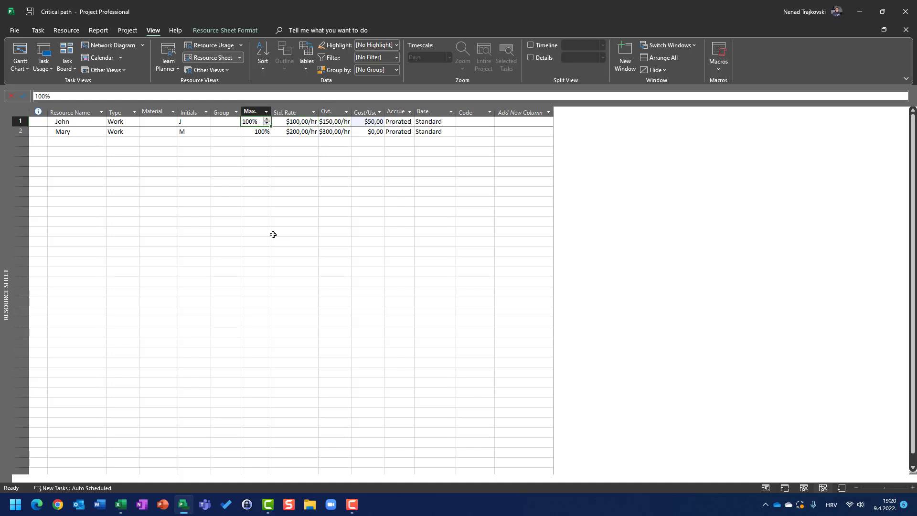
key("Right")
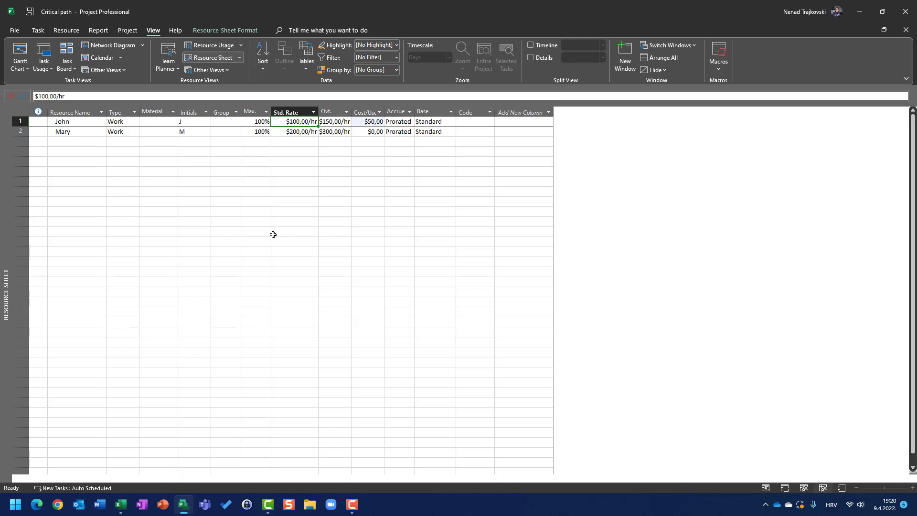
key("Left")
key("Right")
key("Right")
key("Right")
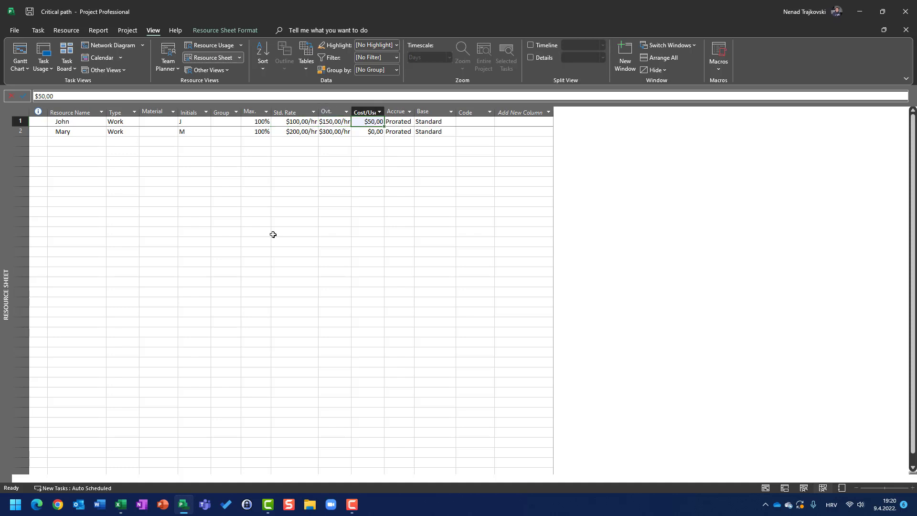
key("Left")
key("Right")
key("Down")
key("Up")
key("Right")
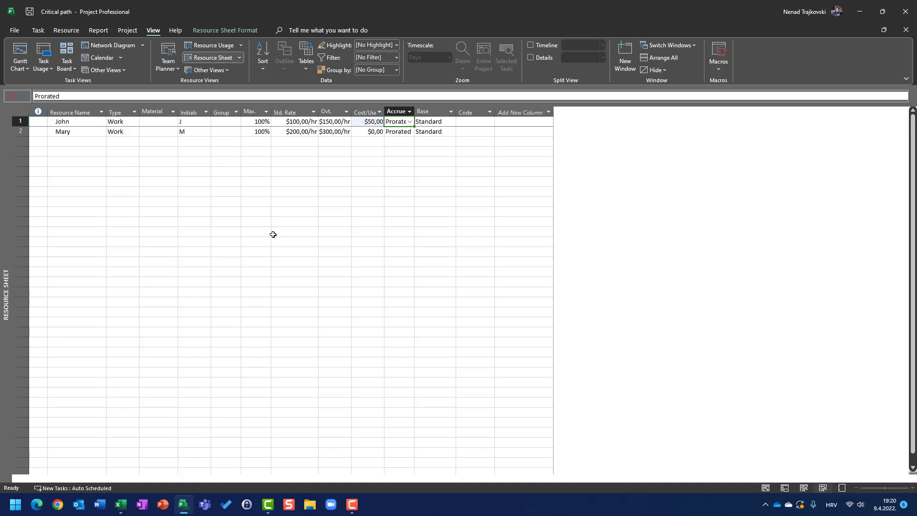
Step: Choose Prorated from the dropdown in John's Accrue cell
key("Left")
key("Right")
double_click(407, 123)
left_click(409, 122)
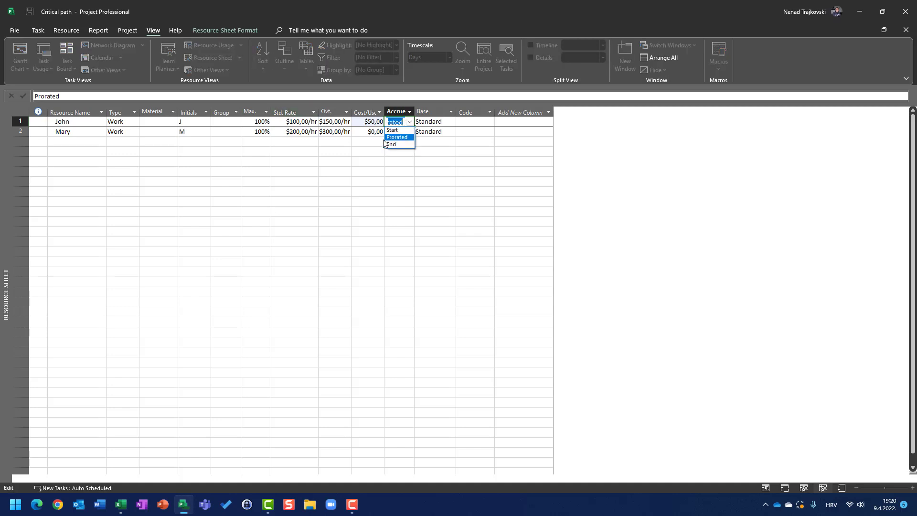
left_click(390, 137)
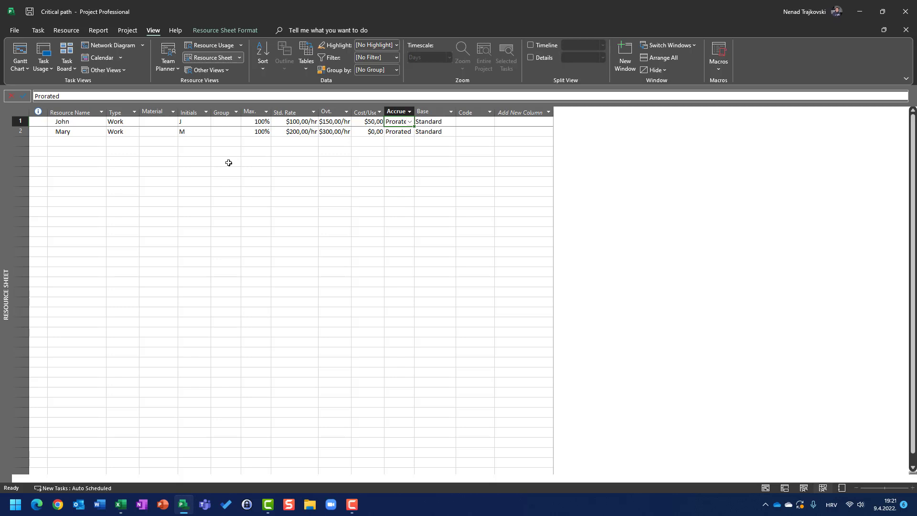
Step: Set John's cost per use to $0,00 and both resources' overtime rates to $0,00/hr
key("Left")
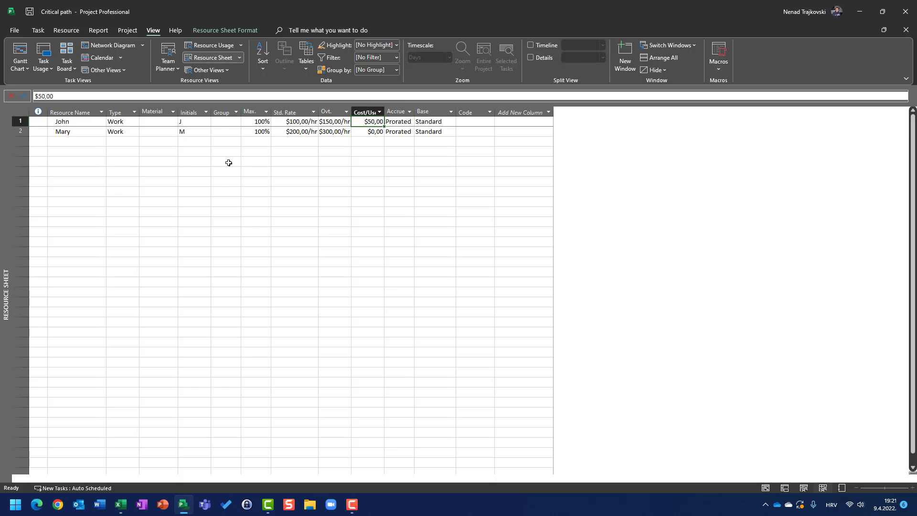
type("0")
key("Return")
key("Left")
type("0")
key("Return")
type("0")
key("Up")
Step: Review John's row between the standard rate and the accrual cell
key("Left")
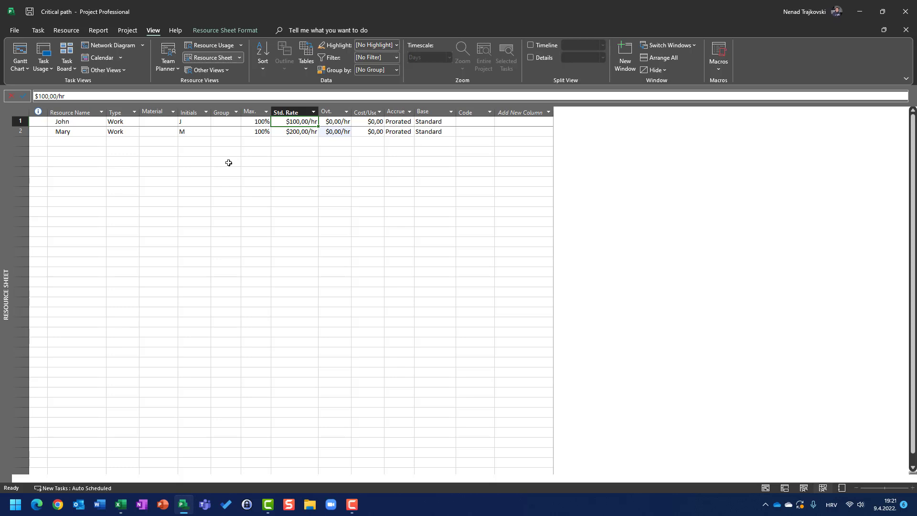
key("Right")
key("Right")
key("Right")
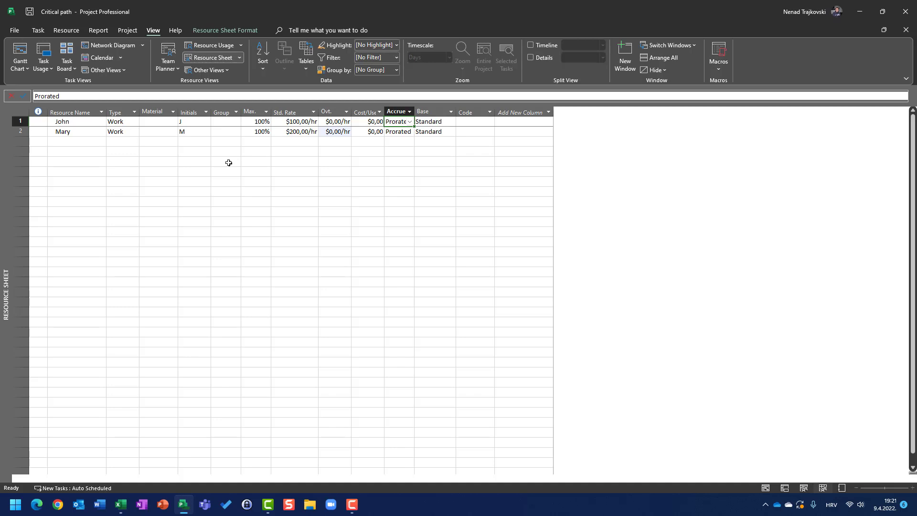
key("Left")
key("Left")
key("Left")
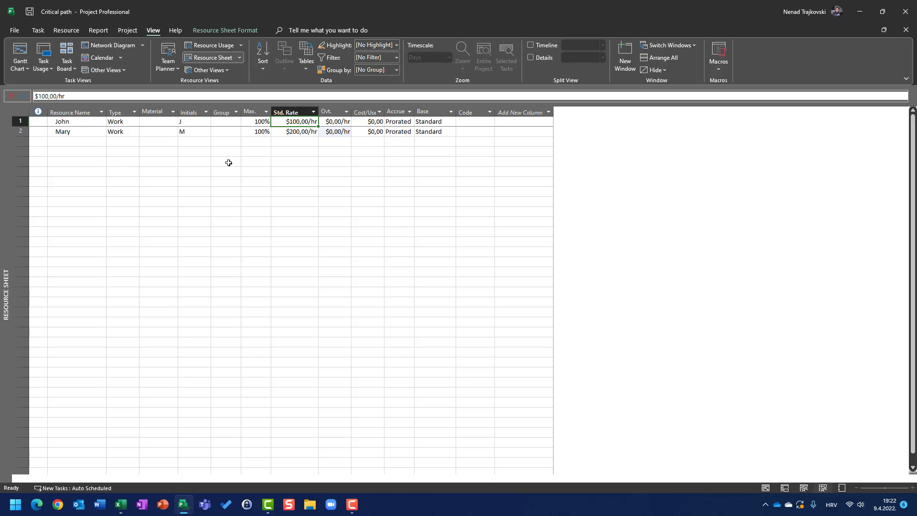
key("Right")
key("Right")
key("Right")
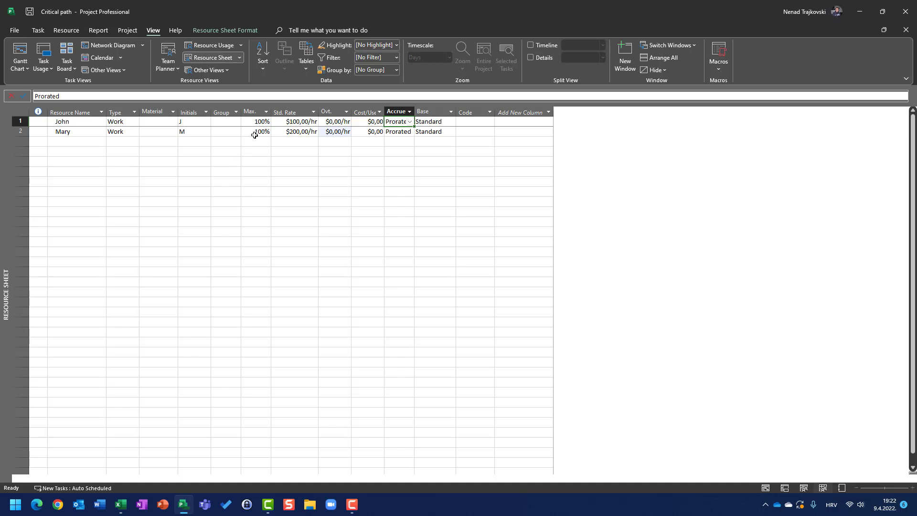
Step: Change John's accrual to Start, then recheck his row from standard rate to accrual
left_click(410, 122)
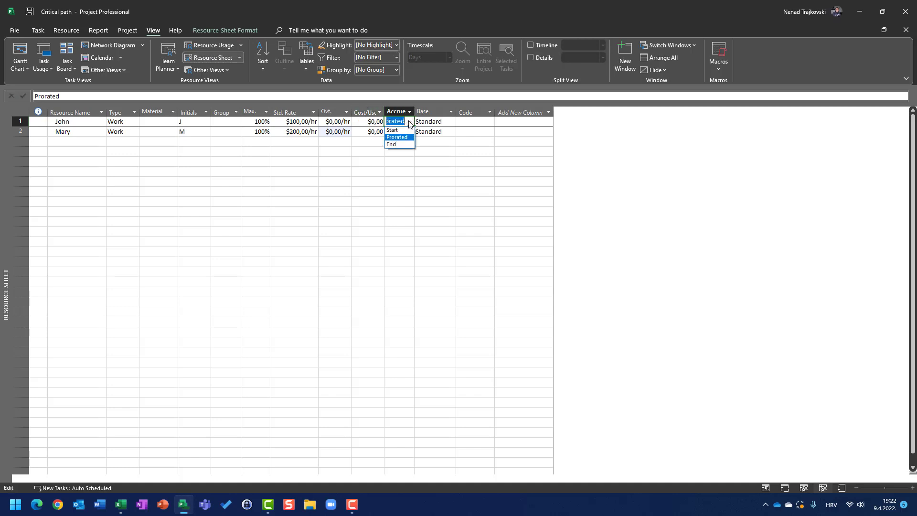
left_click(405, 130)
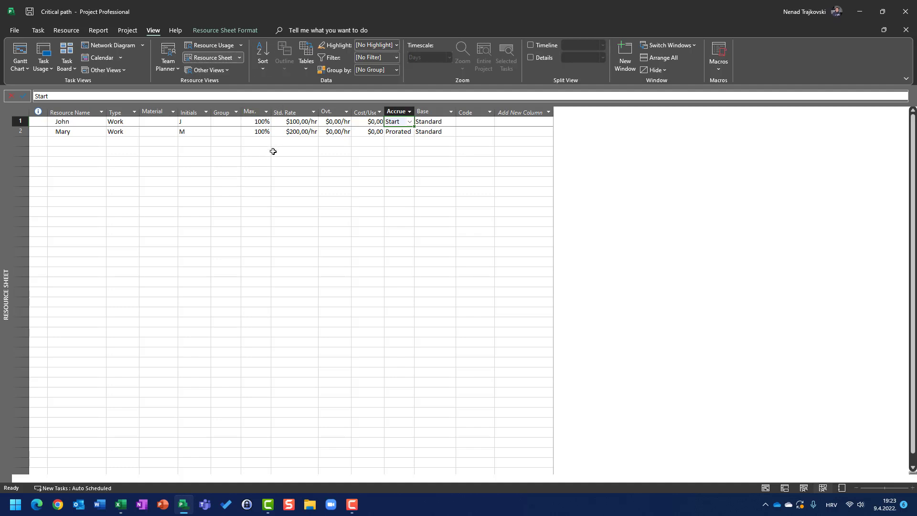
left_click(295, 123)
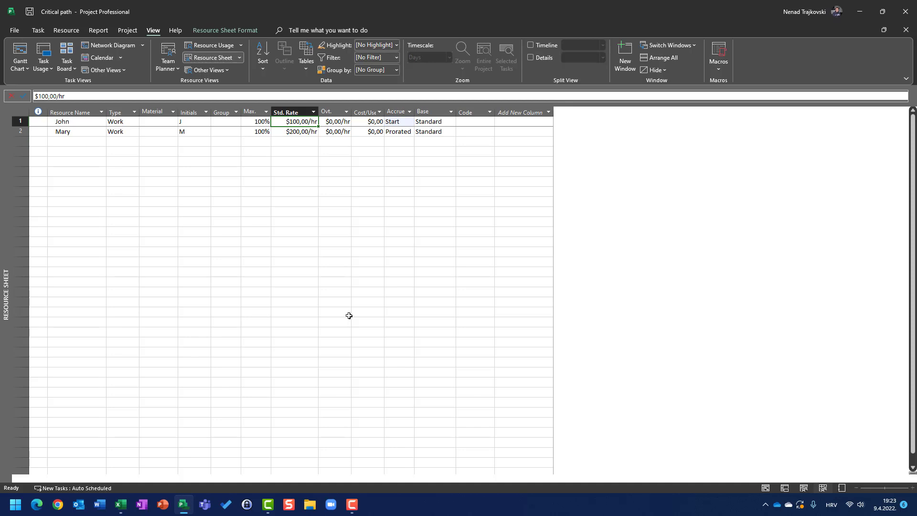
key("Right")
key("Right")
key("Right")
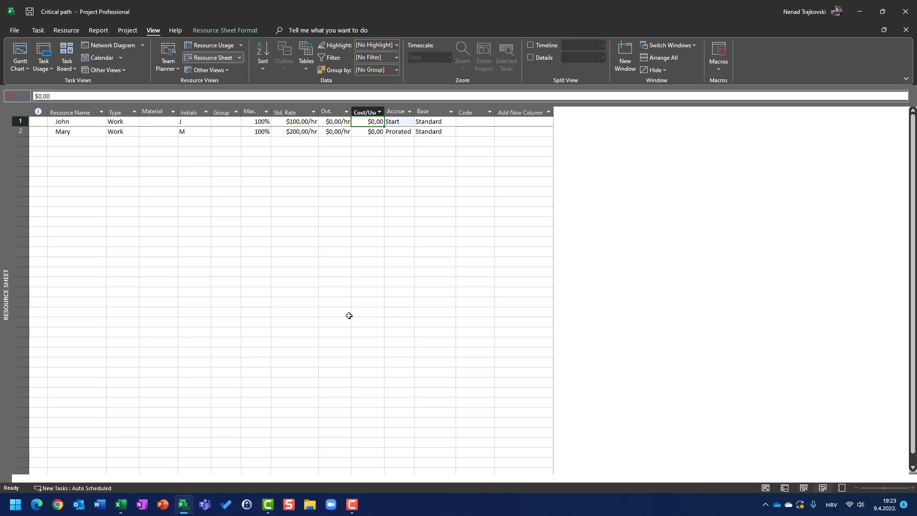
Step: Switch John's accrual from Start to End and commit the change
left_click(411, 125)
left_click(410, 123)
left_click(402, 143)
left_click(339, 172)
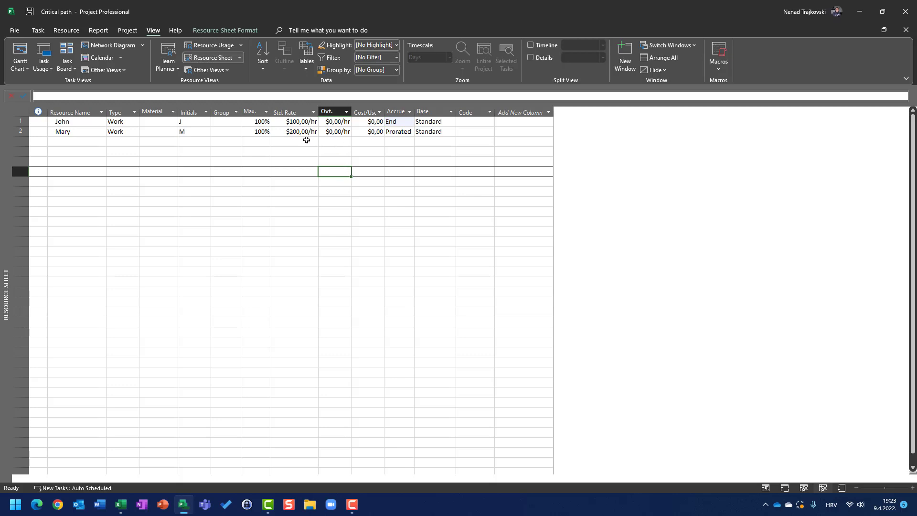
left_click(296, 122)
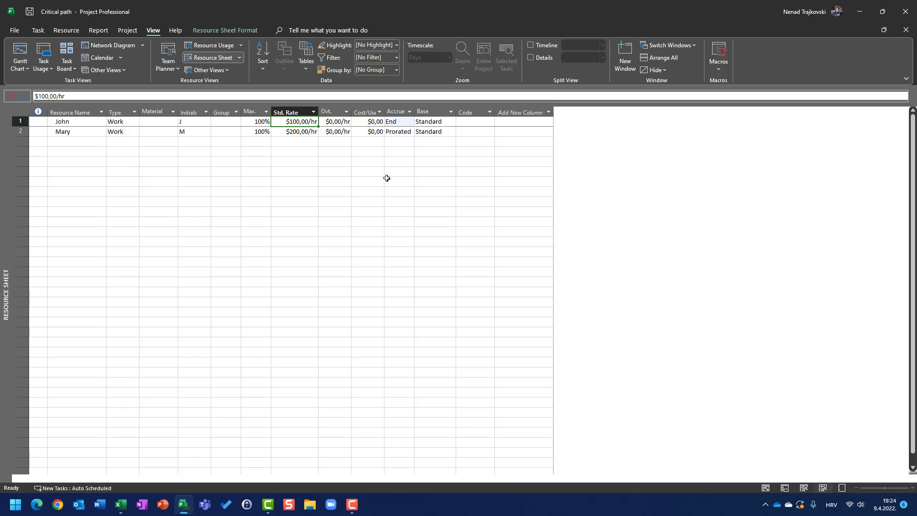
key("Right")
key("Right")
key("Right")
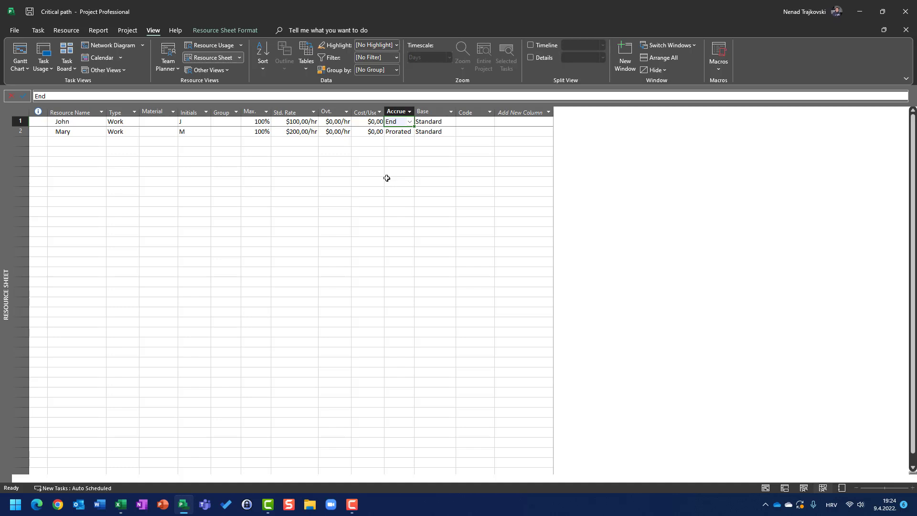
Step: Set John's accrual back to Prorated, passing through Start
left_click(409, 124)
left_click(405, 130)
left_click(408, 123)
left_click(401, 137)
Step: Verify John's max units, rates, cost per use and accrual, then commit Prorated on the Standard base calendar
left_click(278, 121)
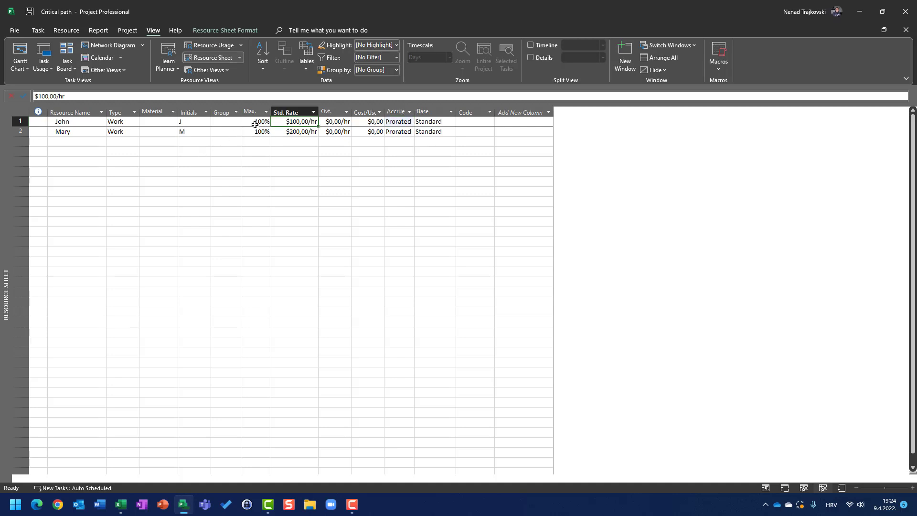
left_click(249, 125)
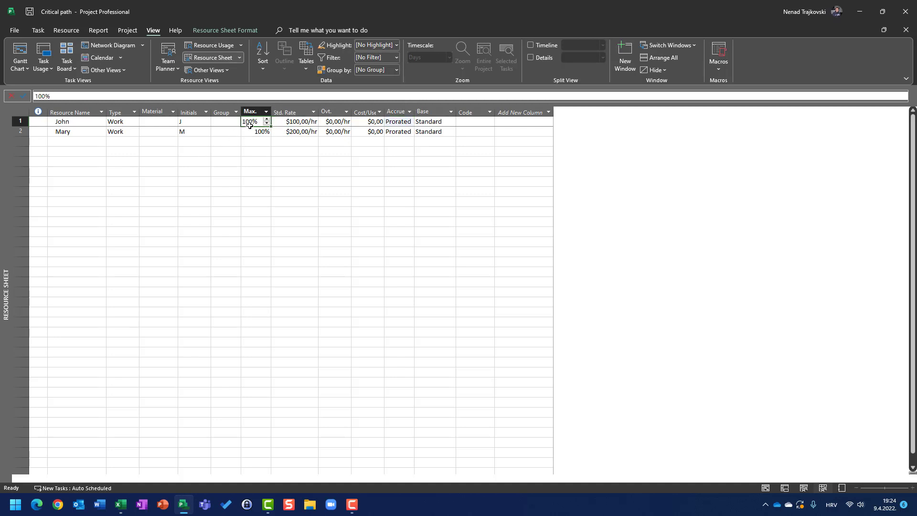
left_click(337, 121)
left_click(359, 121)
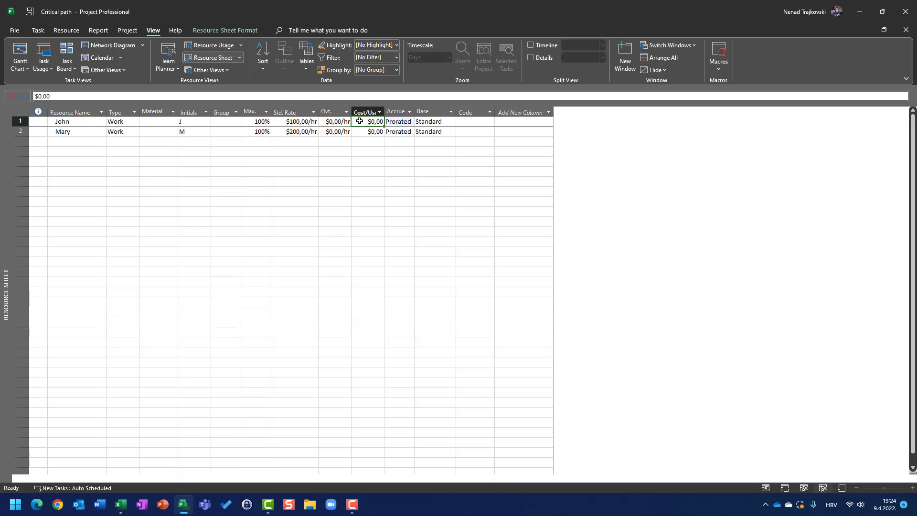
left_click(397, 122)
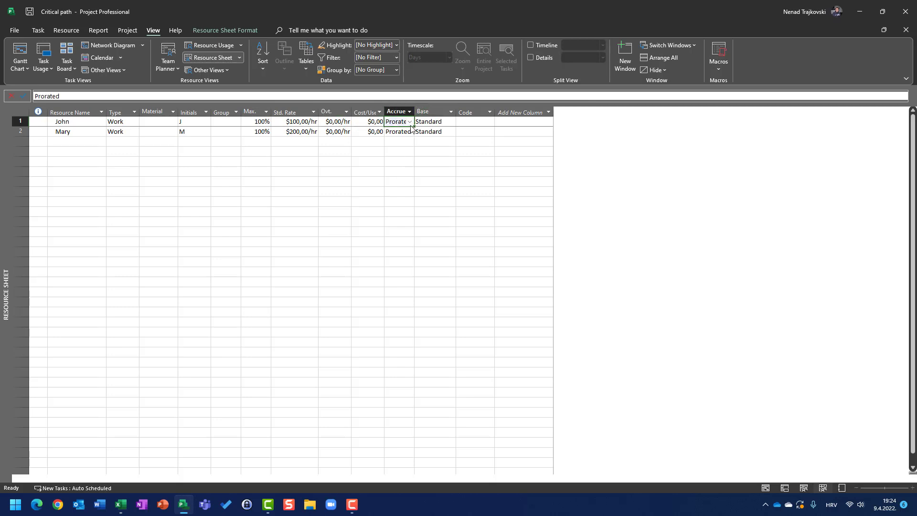
left_click(409, 122)
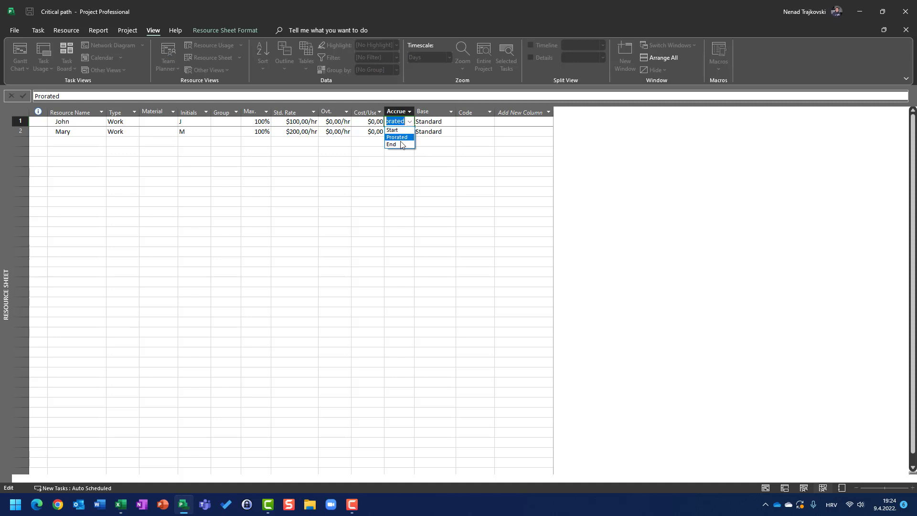
key("Escape")
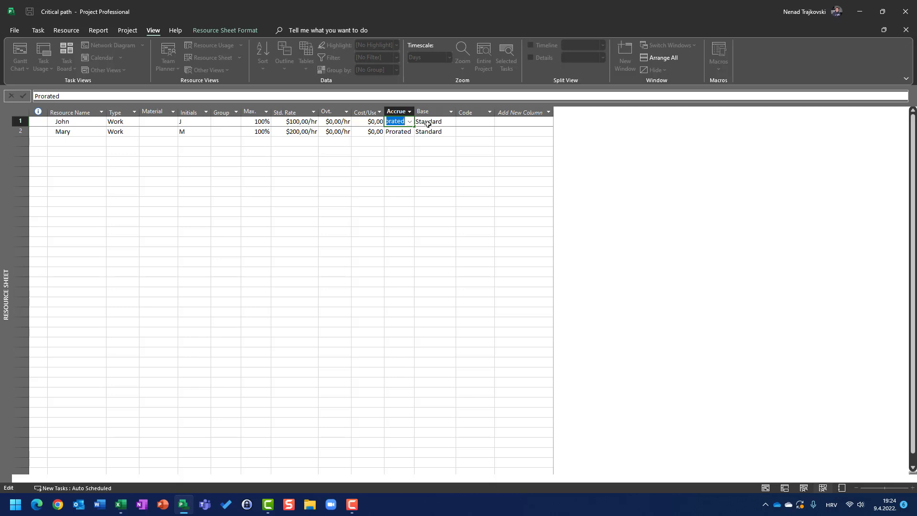
left_click(448, 124)
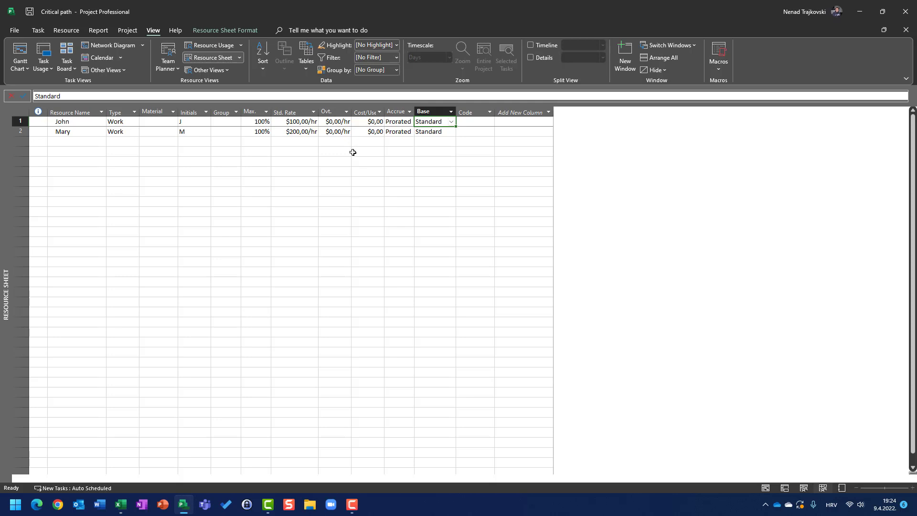
Step: In the Gantt Chart, assign a new person's name to Analysis M1, then view the Resource Sheet
left_click(22, 57)
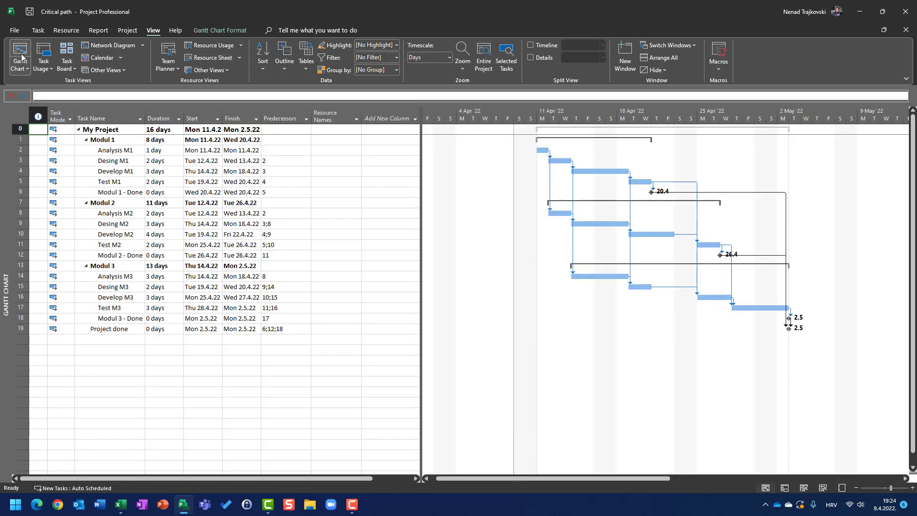
left_click(342, 150)
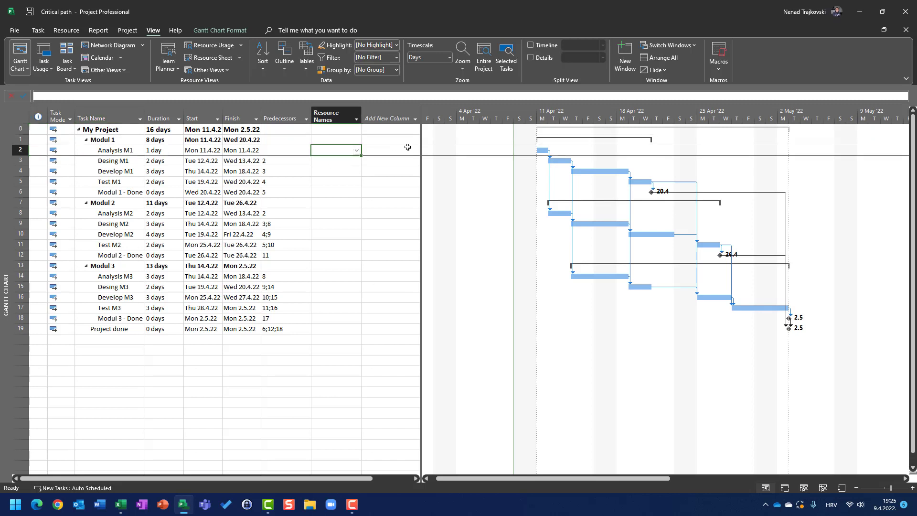
type("Nena")
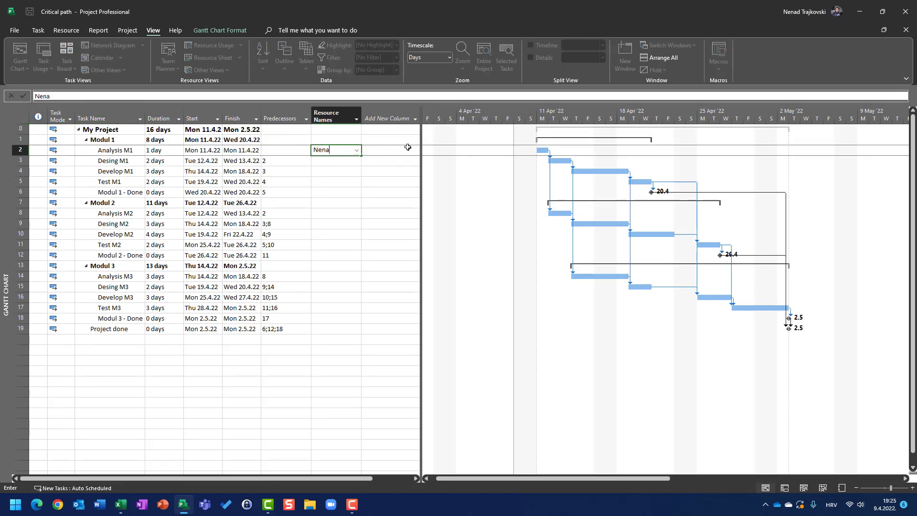
type("d")
key("Return")
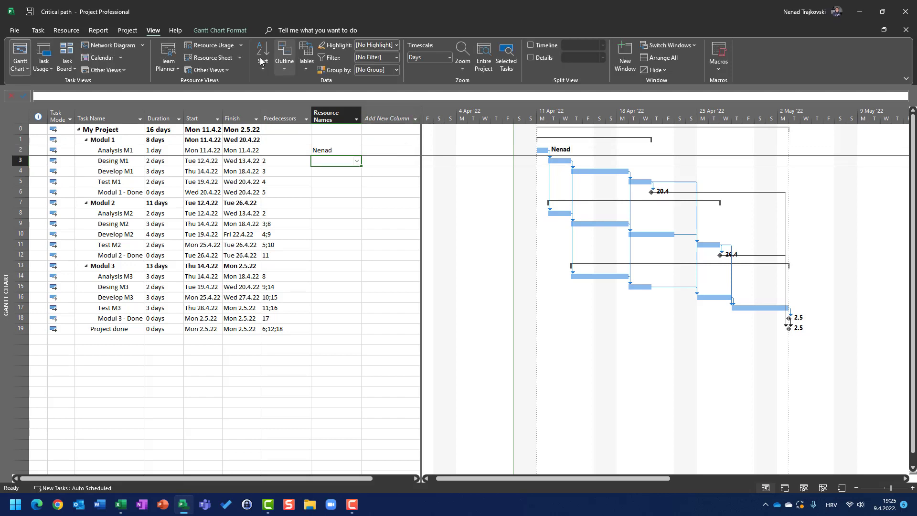
left_click(196, 59)
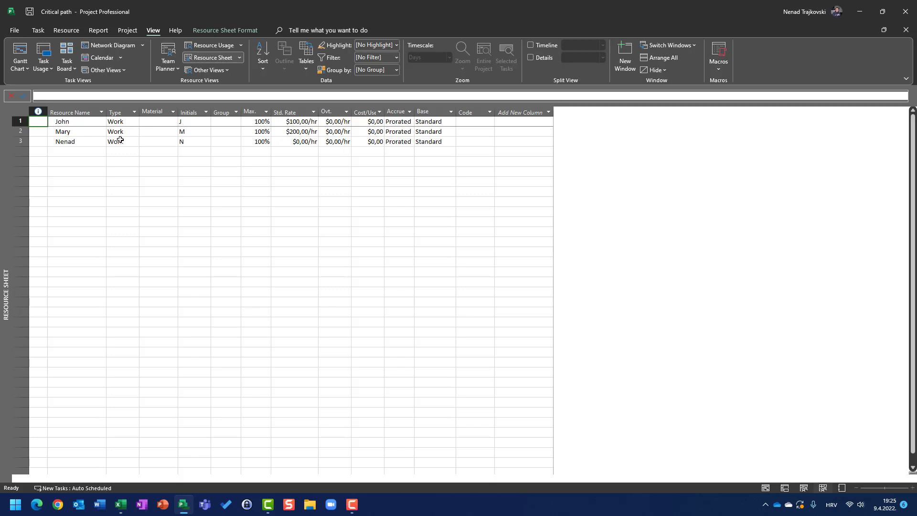
Step: Delete the third resource row, confirm Analysis M1 is unassigned, and return to the Resource Sheet
left_click(20, 141)
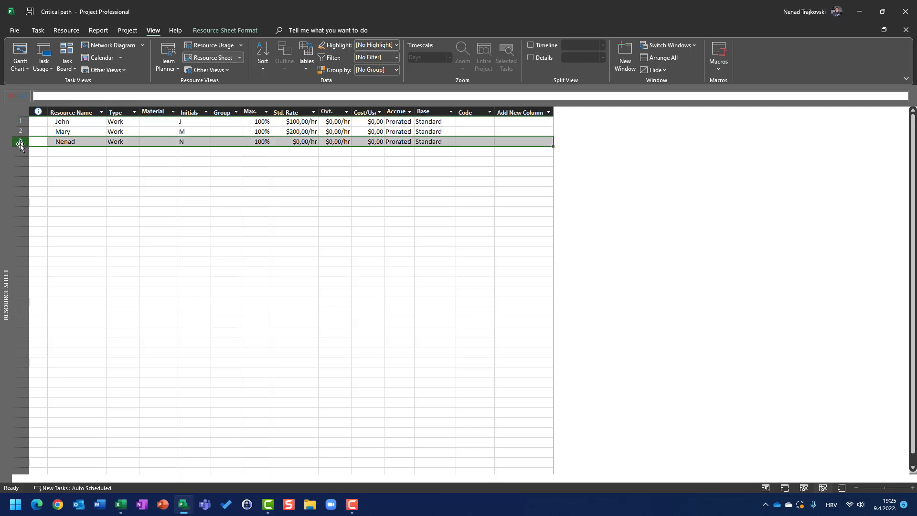
key("Delete")
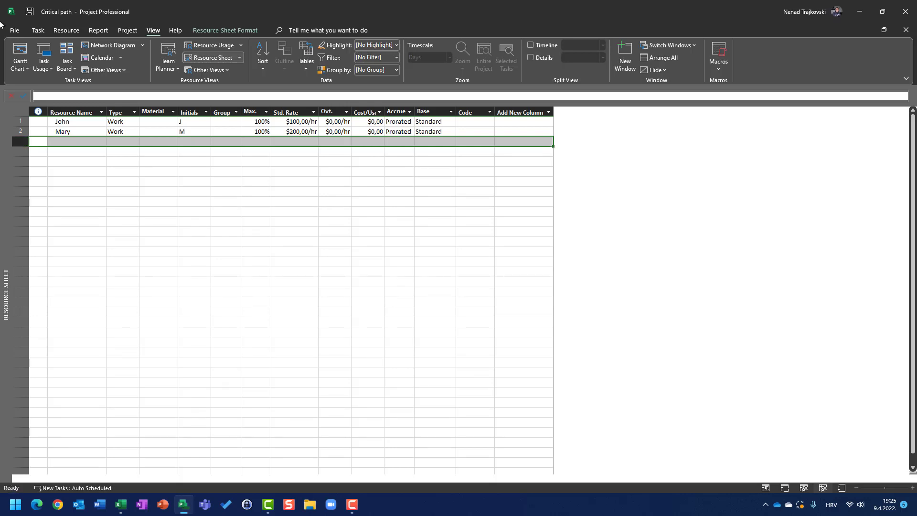
left_click(20, 53)
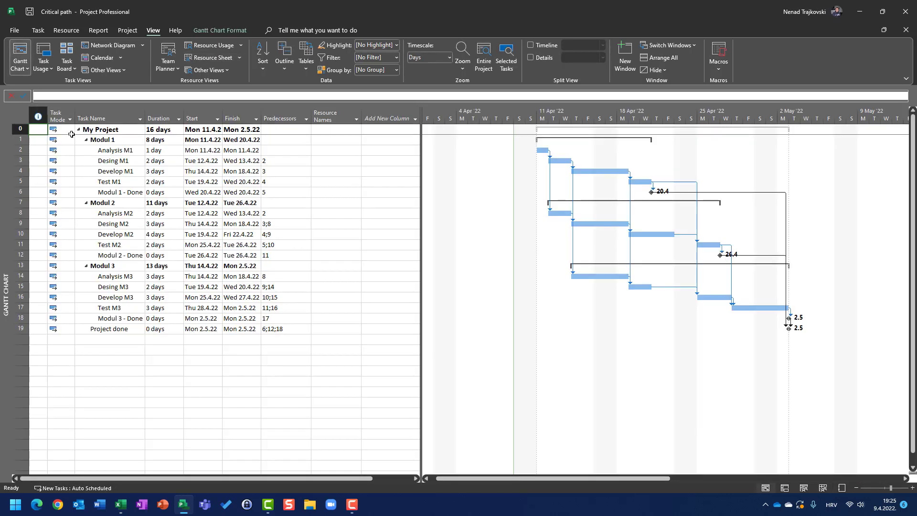
left_click(342, 162)
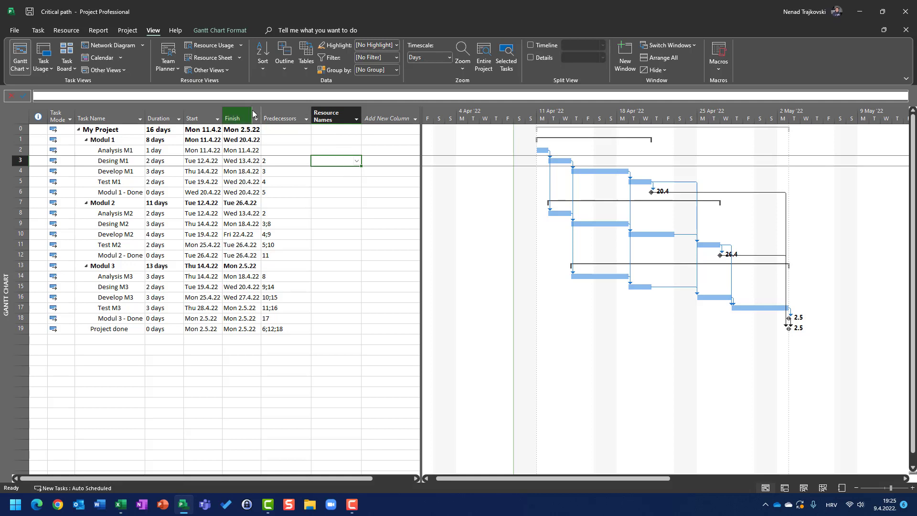
left_click(213, 58)
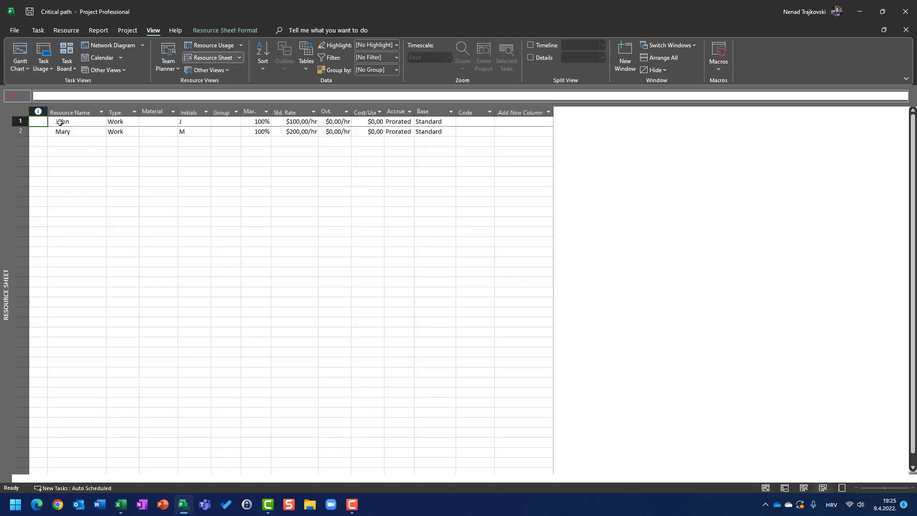